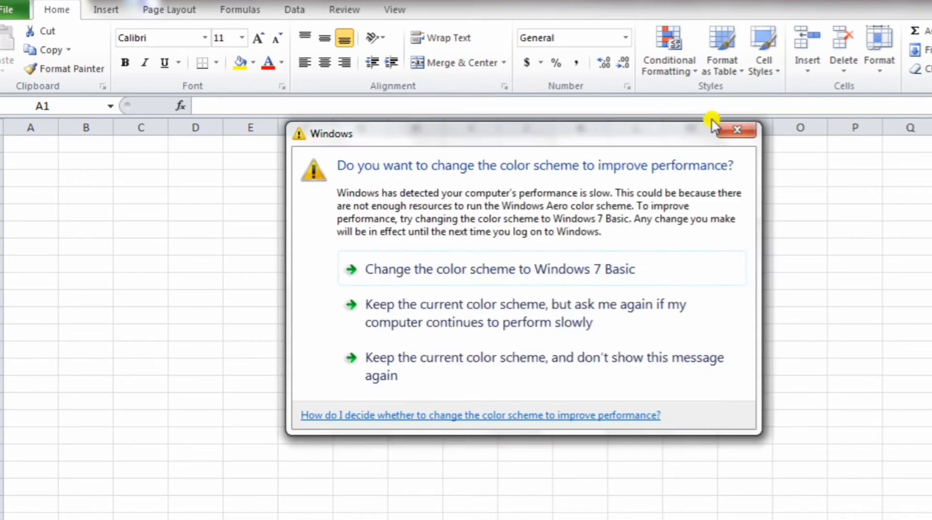
# Step: Merge and centre F6:I6 and enter the company name VISHESH INDUSTRIAL PVT LTD
pyautogui.click(745, 136)
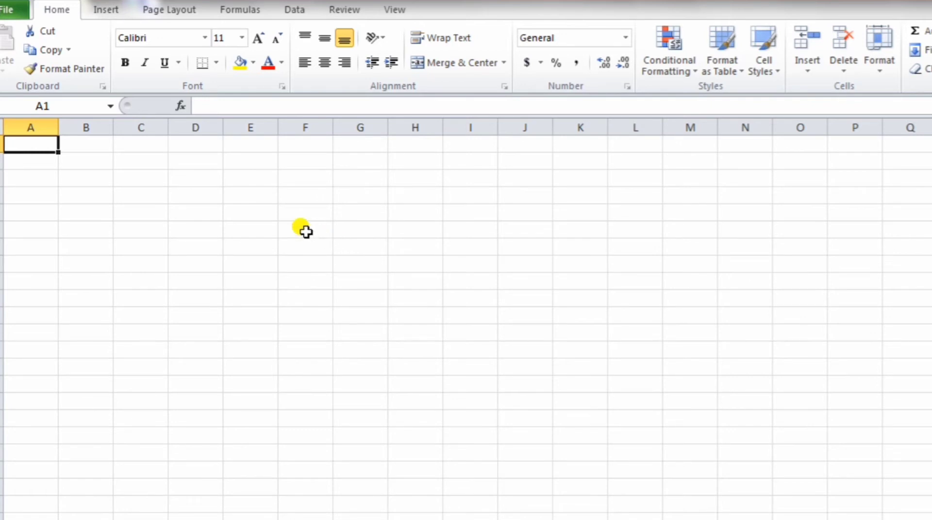
pyautogui.moveTo(306, 232); pyautogui.dragTo(462, 233)
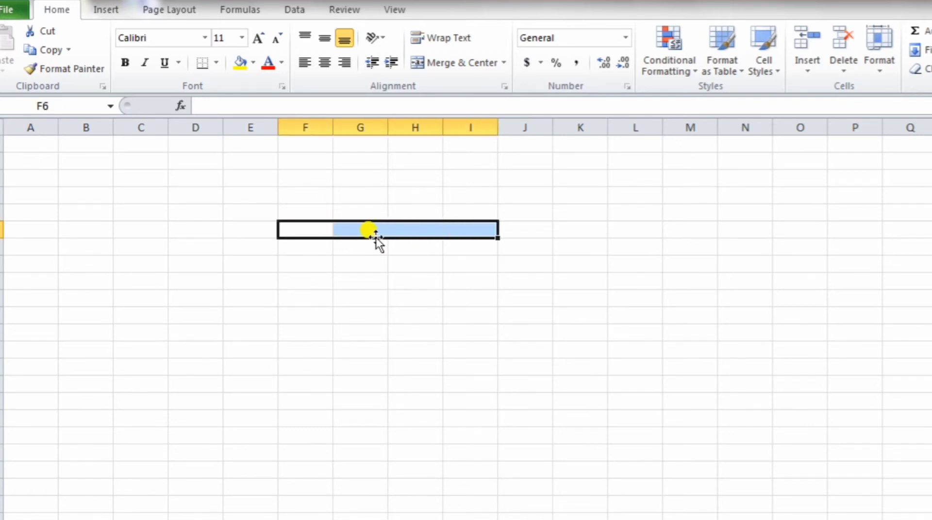
pyautogui.click(449, 62)
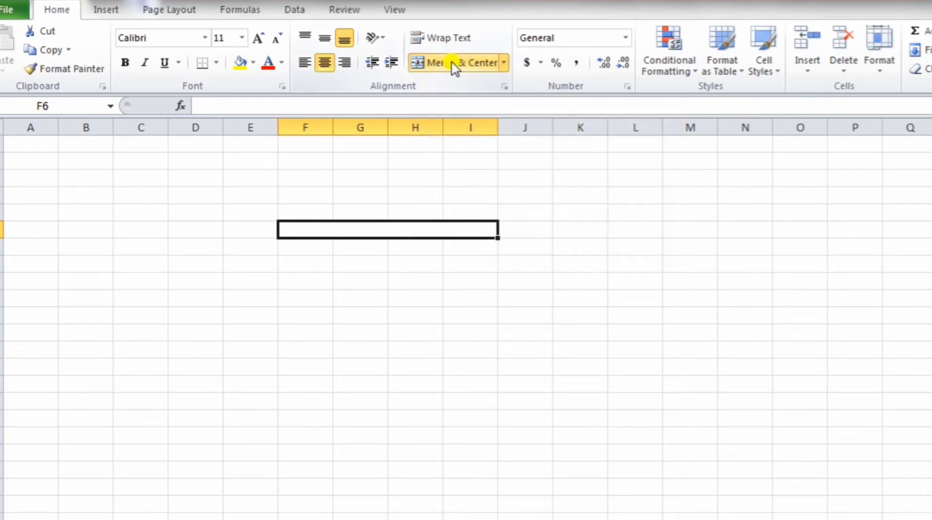
pyautogui.doubleClick(378, 230)
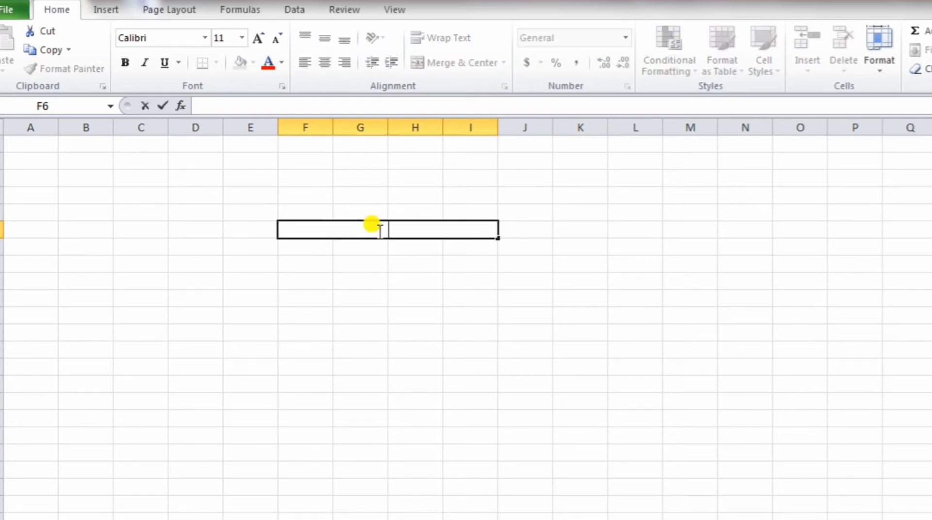
pyautogui.write('VISHESH INDUSTRIAL P')
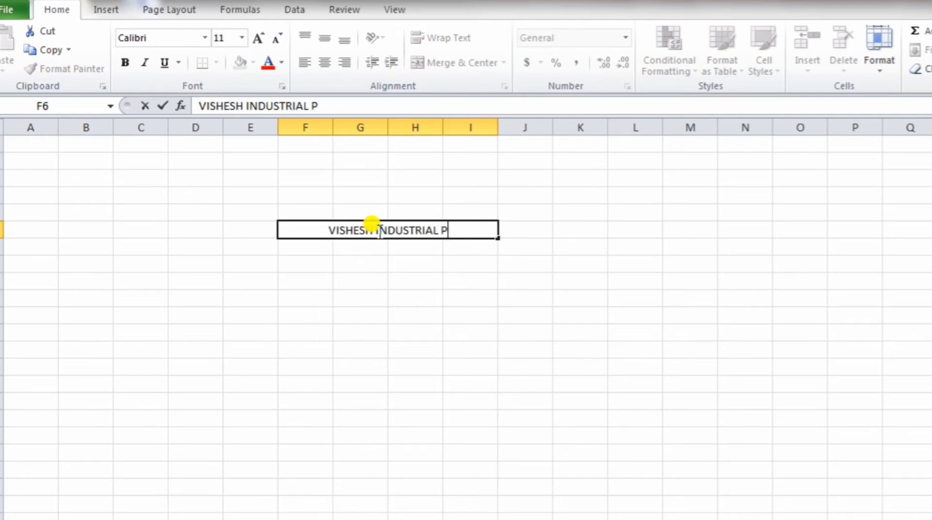
pyautogui.write('VT')
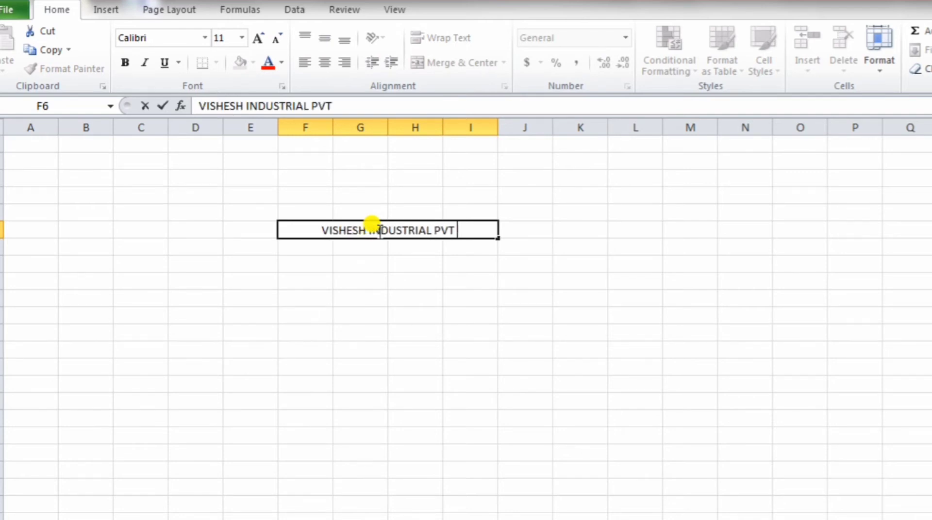
pyautogui.write(' L')
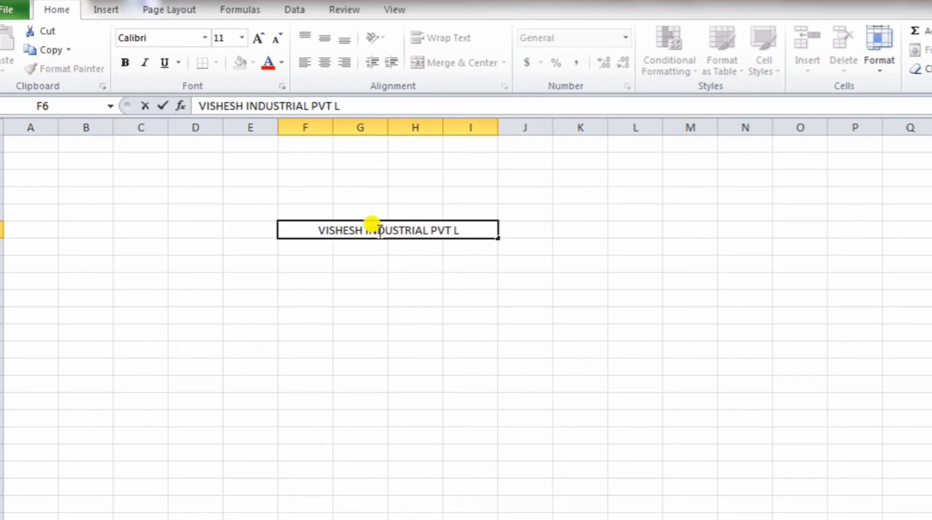
pyautogui.write('TD')
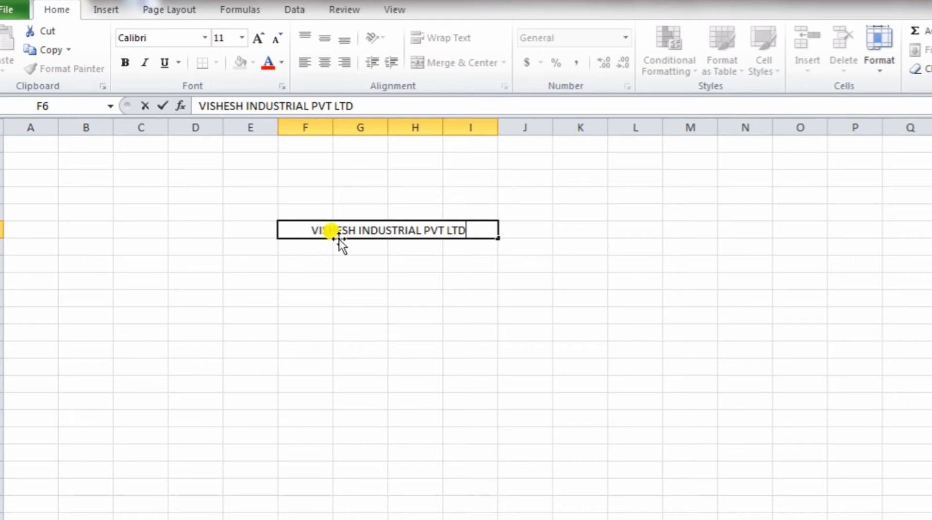
pyautogui.click(287, 248)
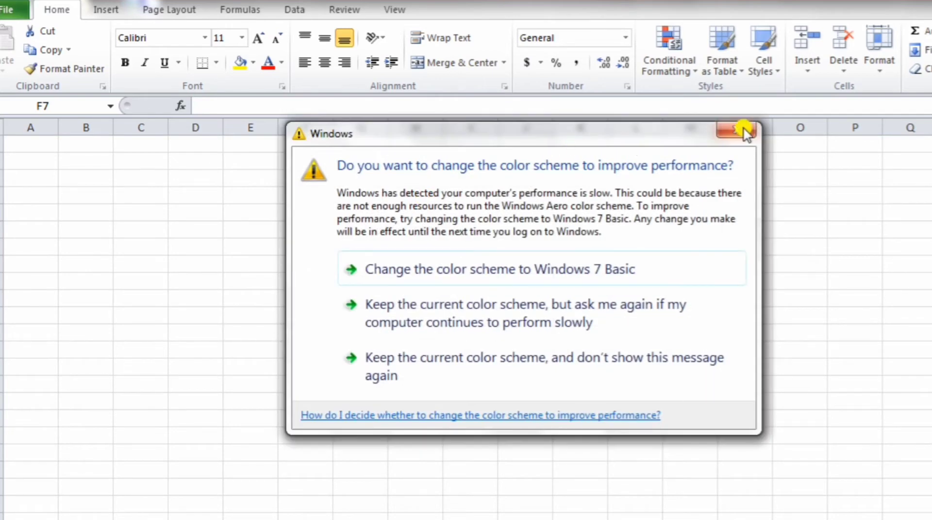
pyautogui.click(743, 130)
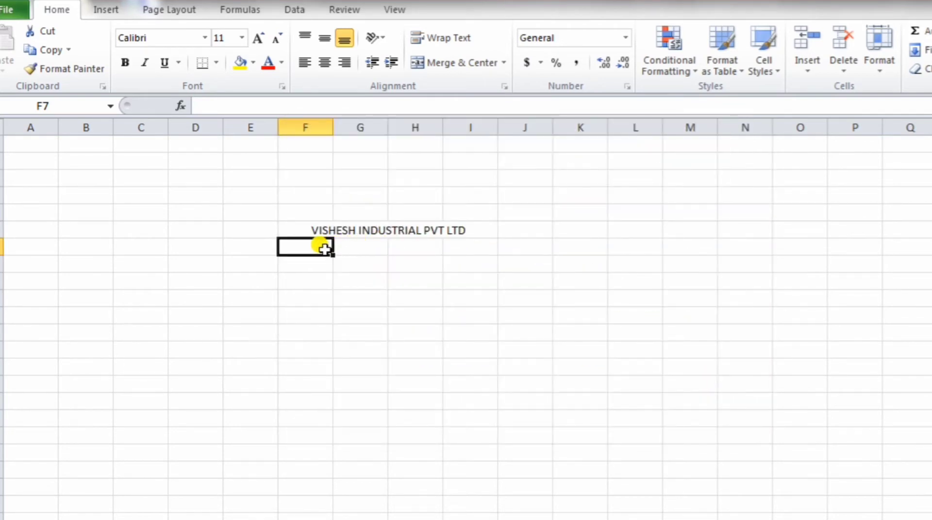
# Step: Merge and centre F7:I7 and enter the address INDUSTRIAL AREA KATNI 483501
pyautogui.moveTo(321, 248); pyautogui.dragTo(454, 247)
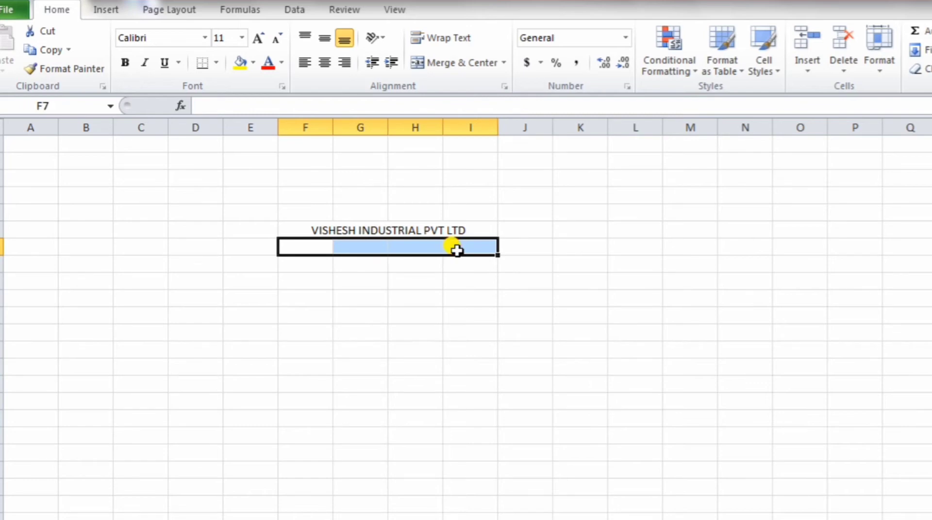
pyautogui.click(444, 62)
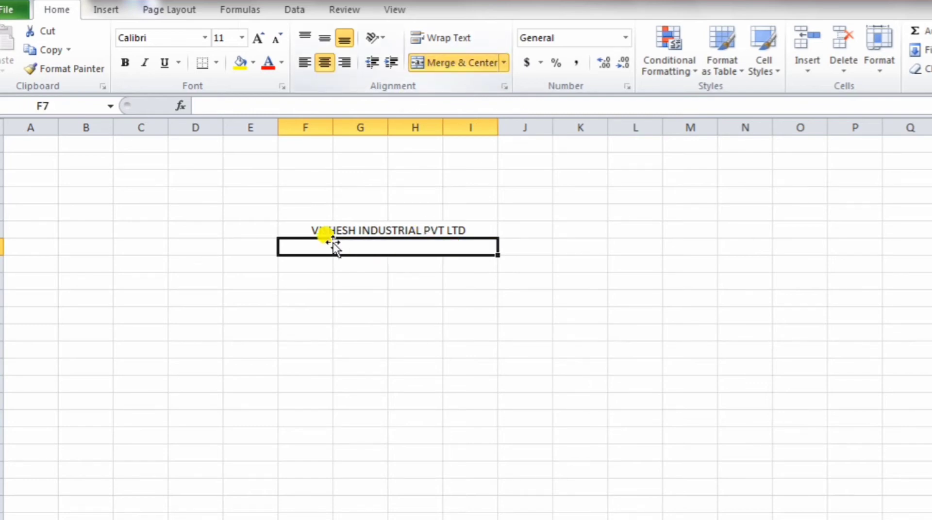
pyautogui.doubleClick(373, 247)
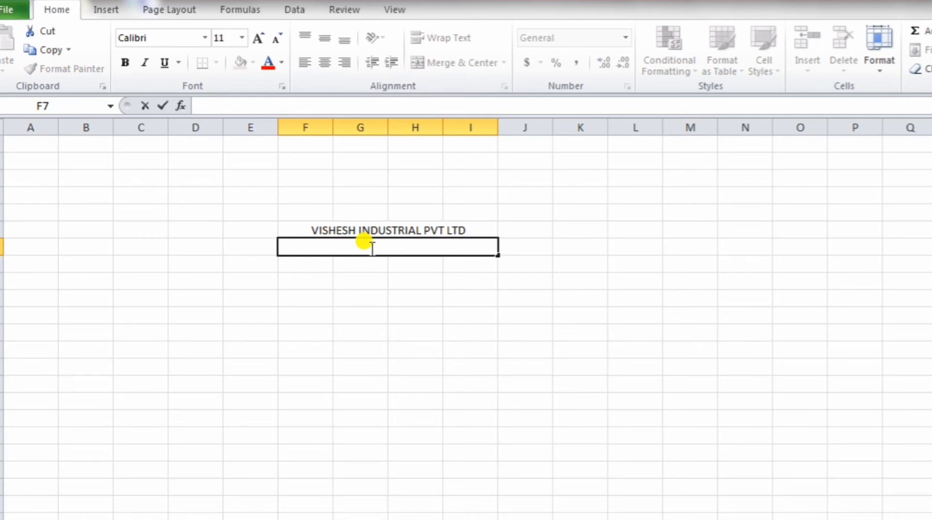
pyautogui.write('INDUSTRIAL AREA KATNI ')
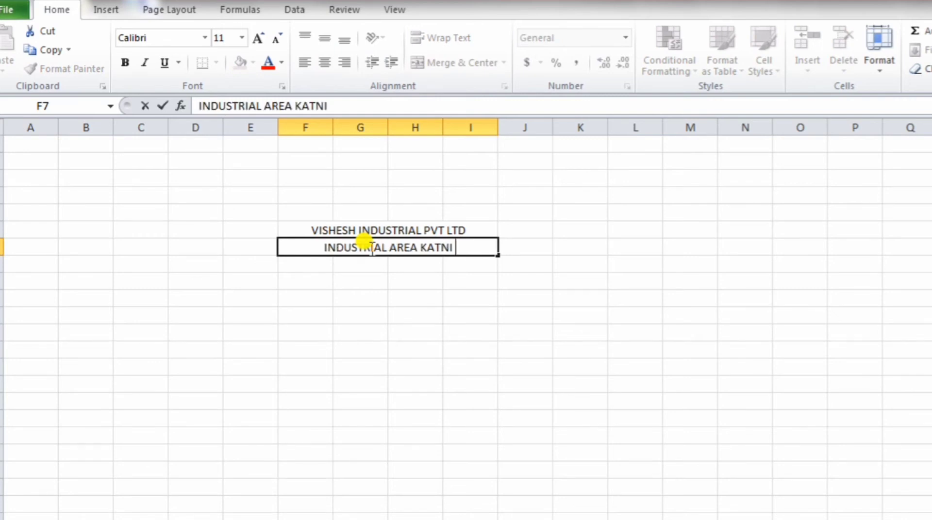
pyautogui.write('483')
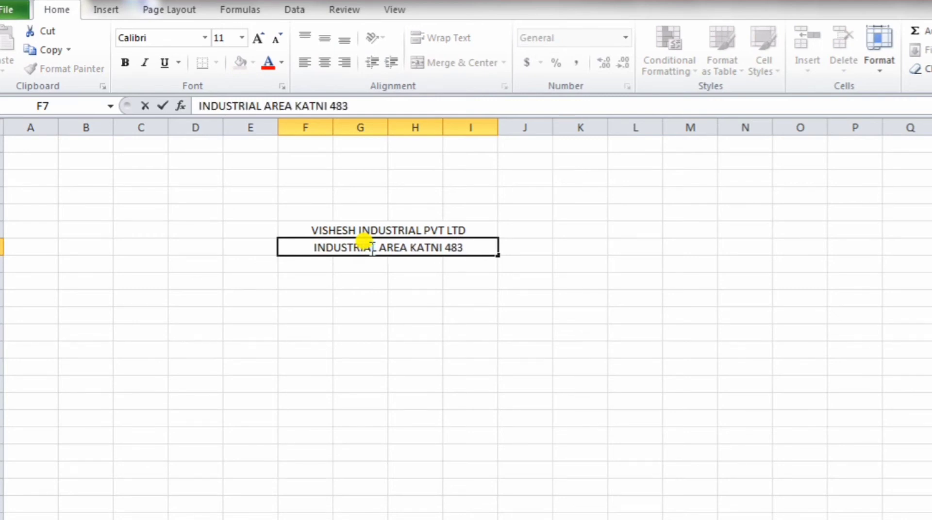
pyautogui.write('501')
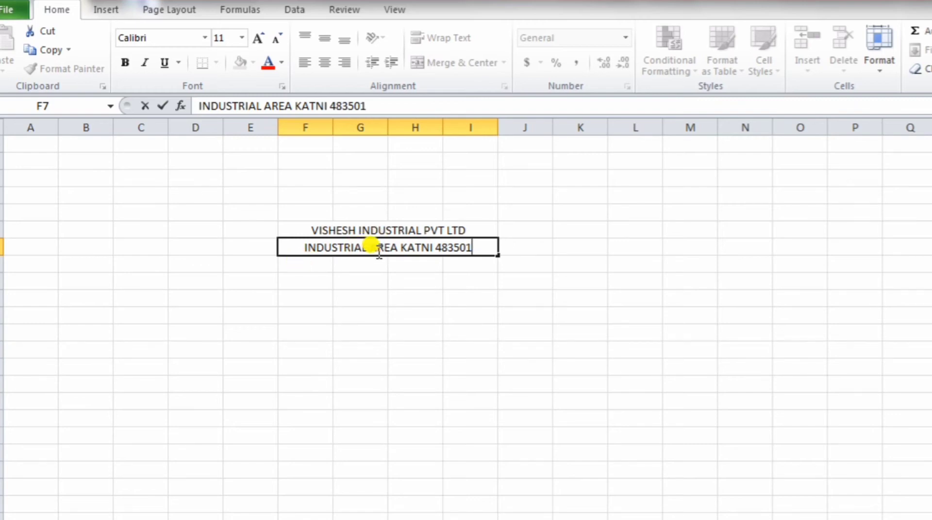
pyautogui.click(293, 268)
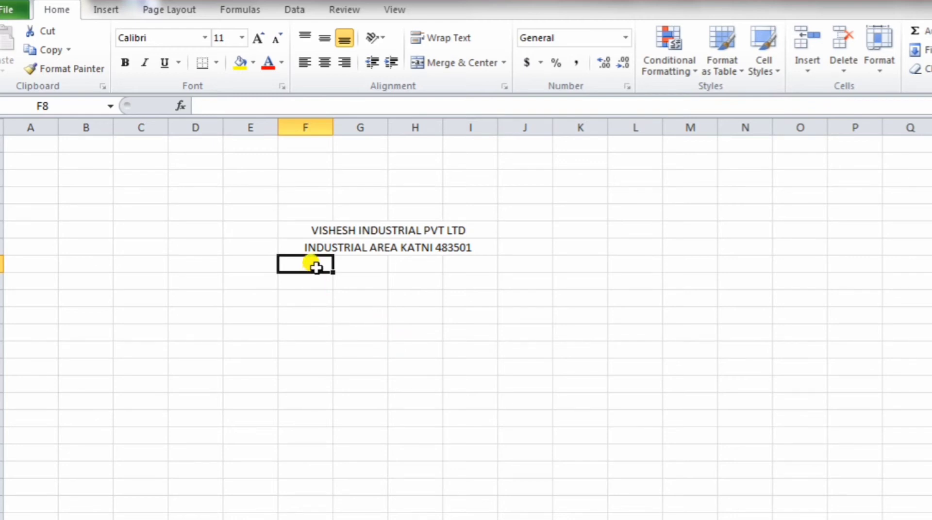
# Step: Merge and centre F8:I8 and type MONTHLY SALARY SLIP
pyautogui.moveTo(315, 267); pyautogui.dragTo(446, 264)
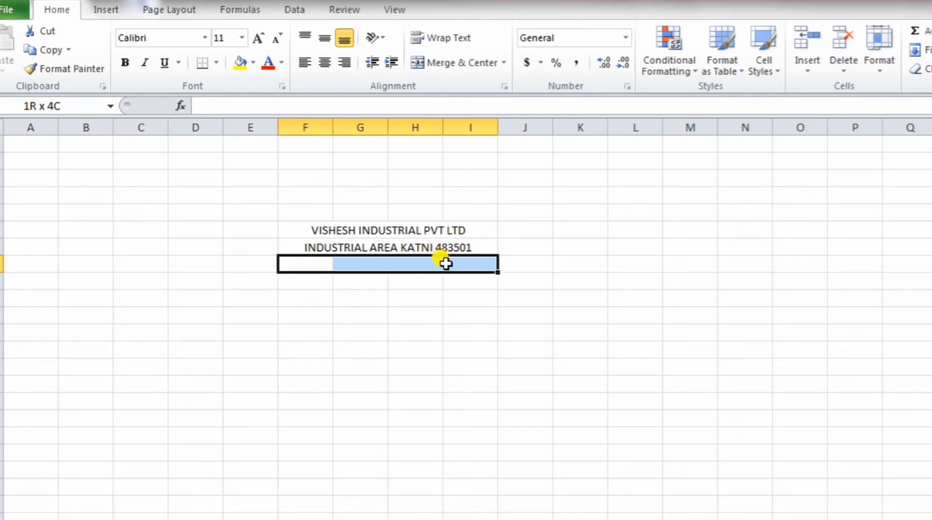
pyautogui.click(448, 64)
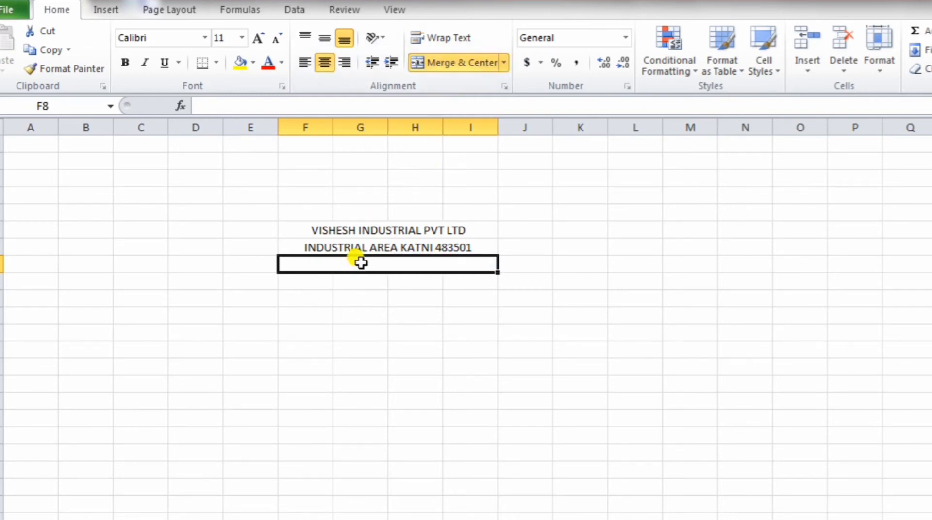
pyautogui.write('MONTHLY SALARY')
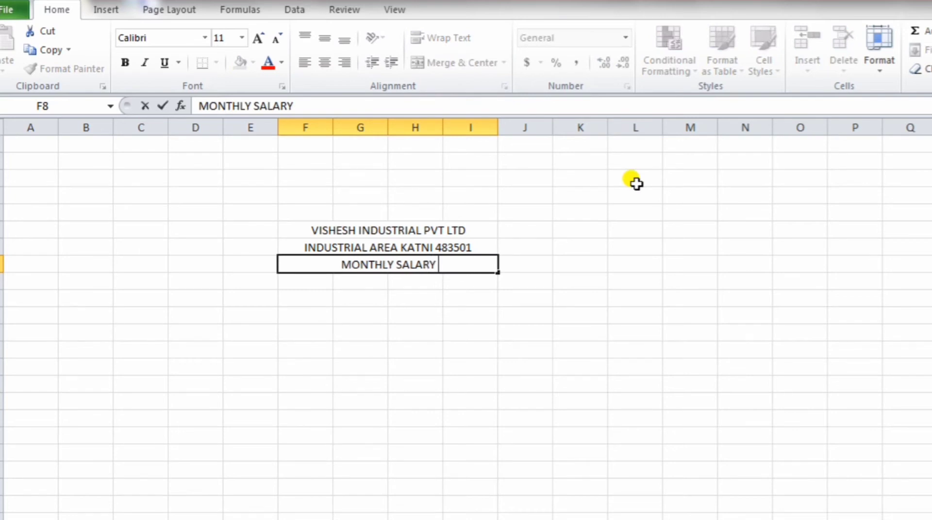
pyautogui.write(' SLI')
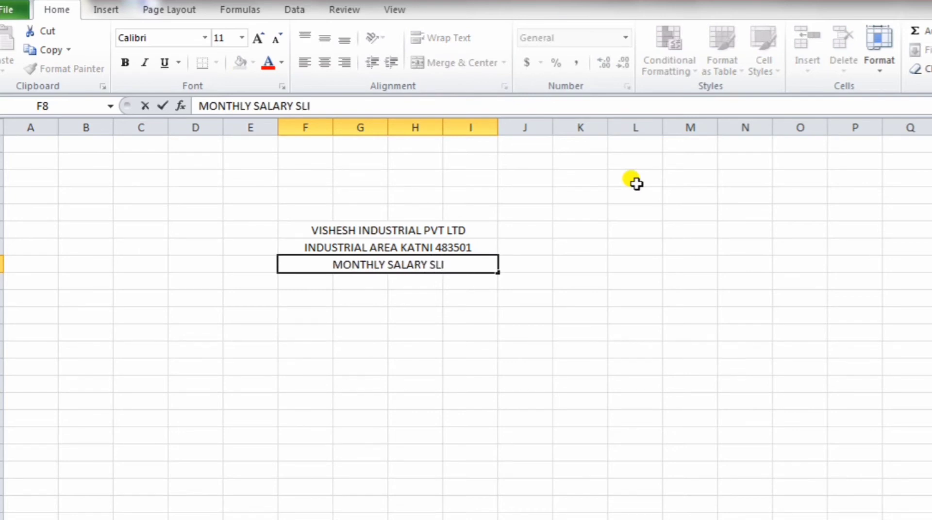
pyautogui.write('P')
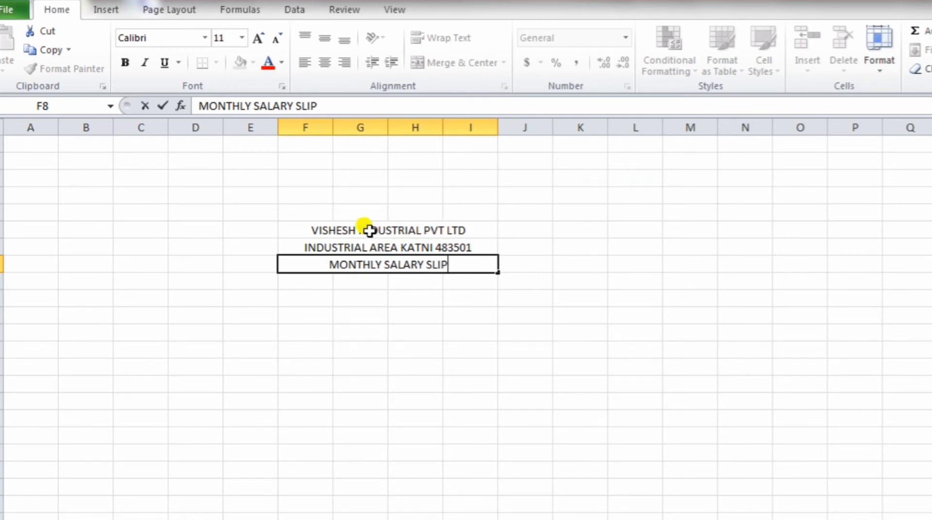
# Step: Enlarge the company name heading to 22 pt and make it bold
pyautogui.click(346, 232)
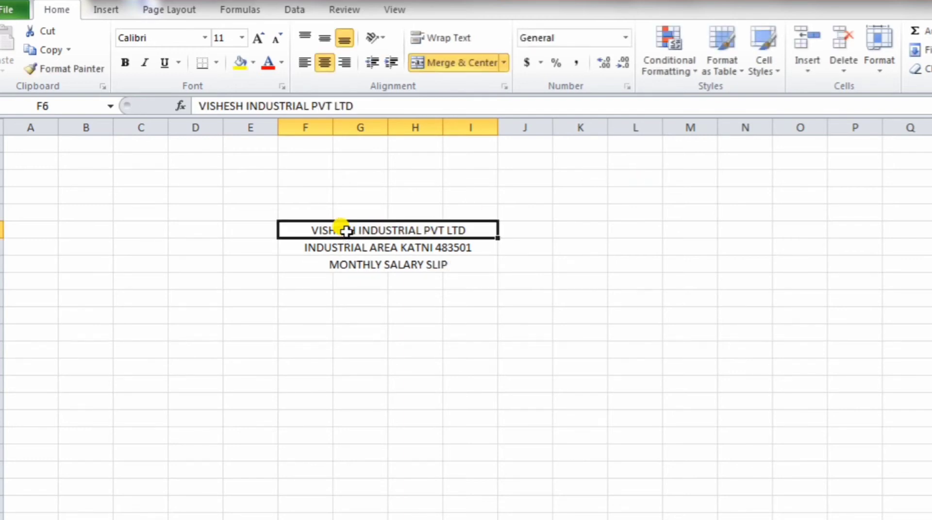
pyautogui.click(429, 237)
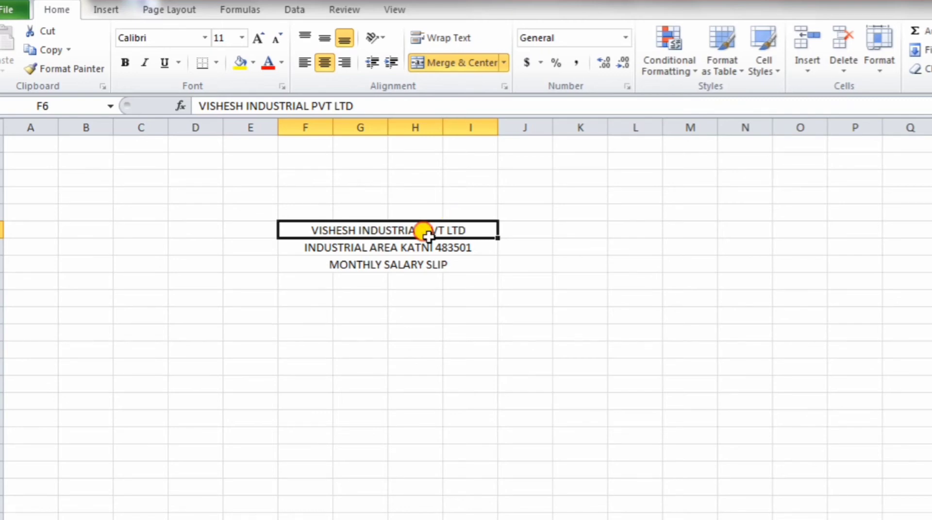
pyautogui.doubleClick(462, 230)
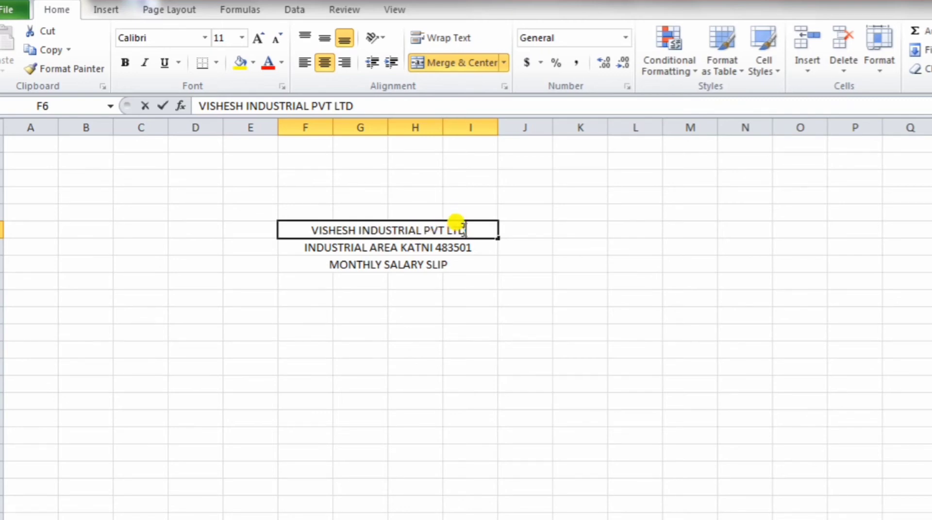
pyautogui.moveTo(462, 229); pyautogui.dragTo(293, 219)
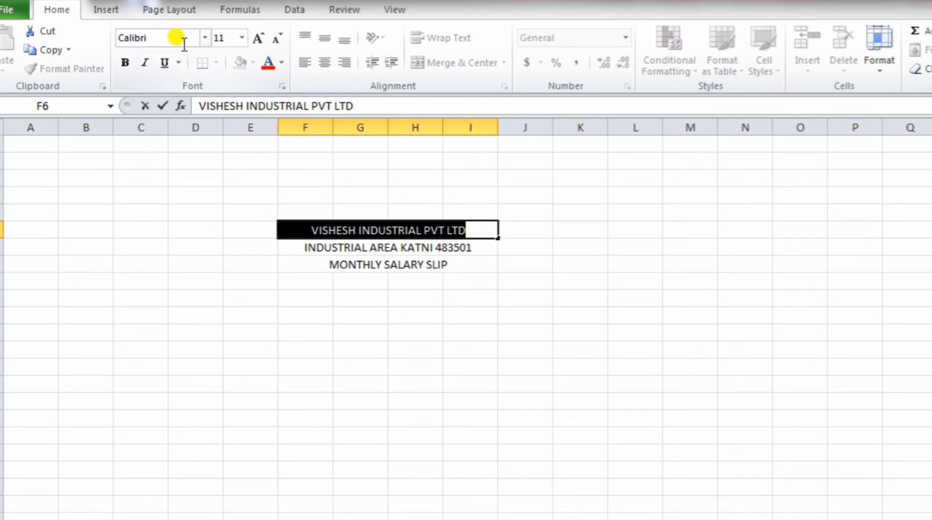
pyautogui.click(251, 43)
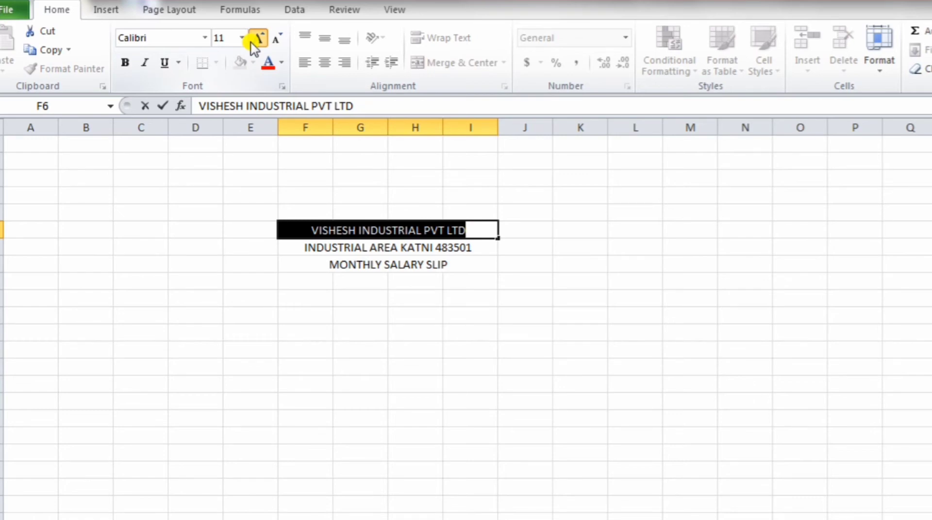
pyautogui.click(252, 44)
pyautogui.click(253, 45)
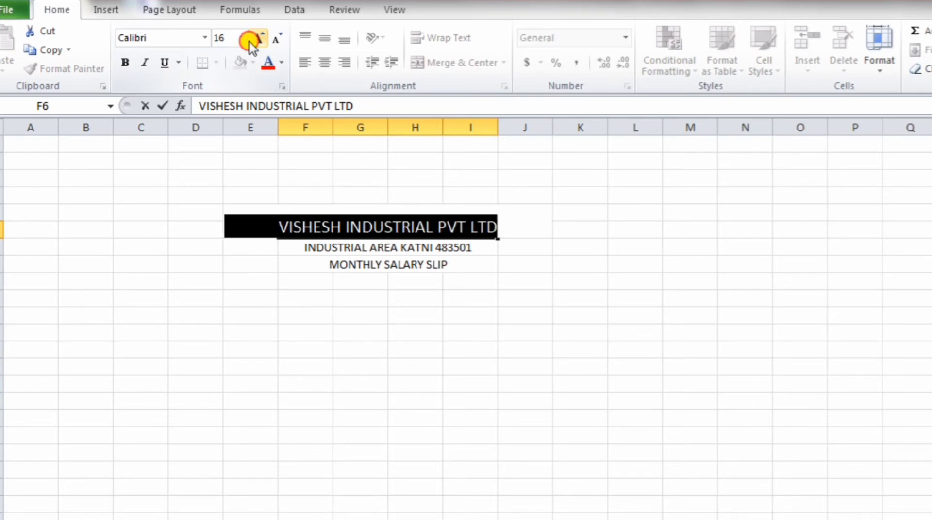
pyautogui.click(252, 44)
pyautogui.click(252, 44)
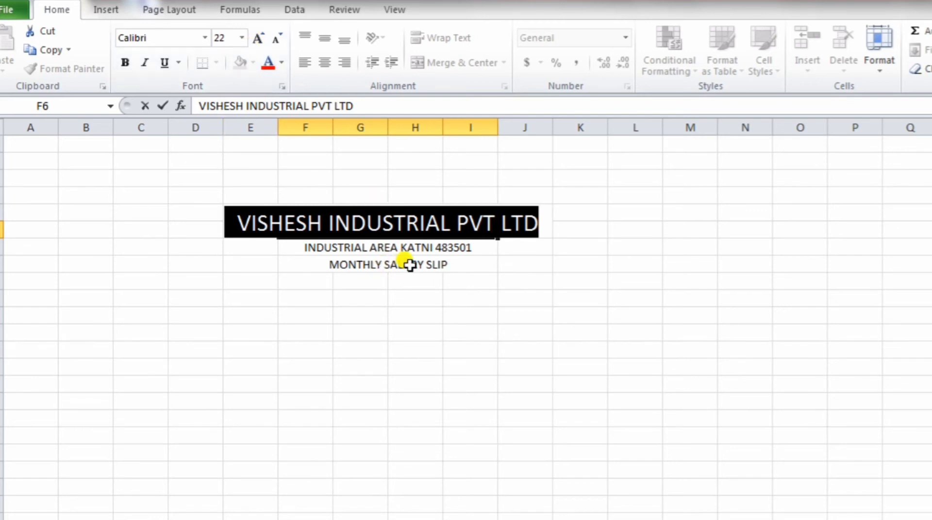
pyautogui.click(125, 63)
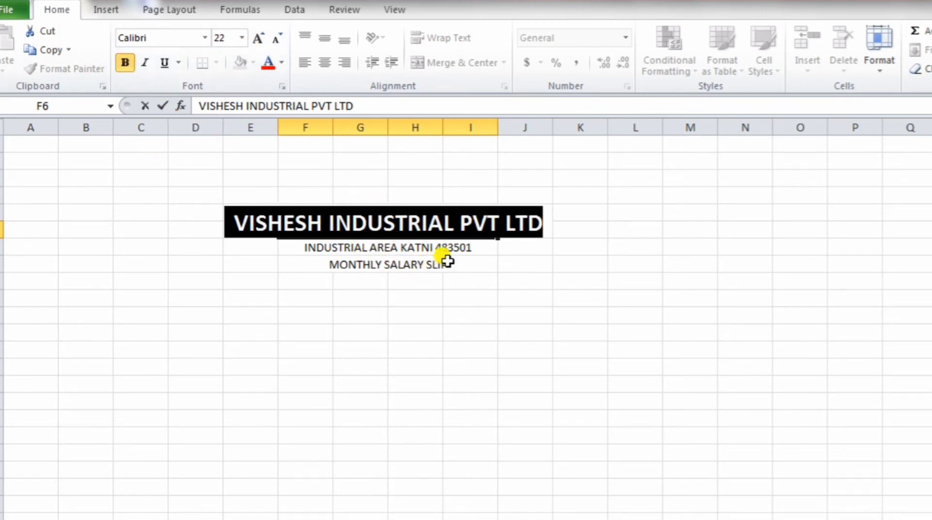
# Step: Set the address line to 14 pt bold
pyautogui.click(472, 250)
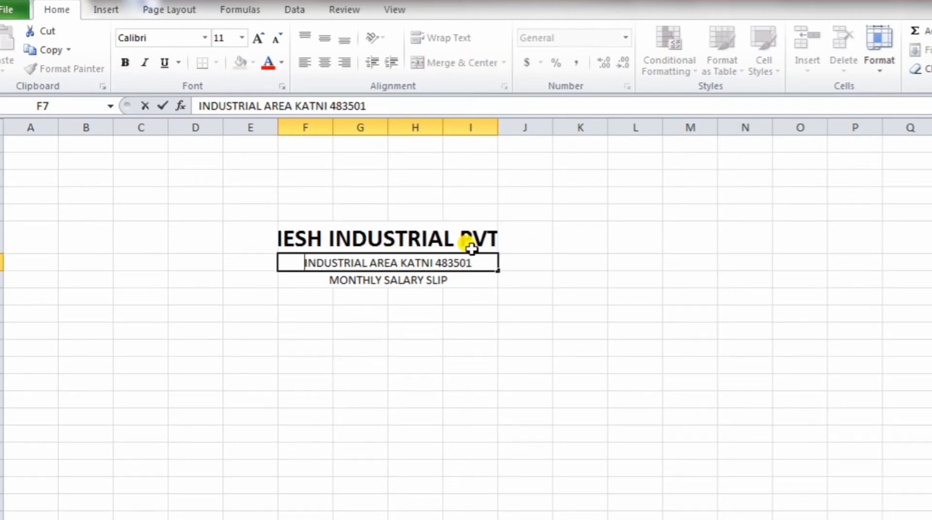
pyautogui.doubleClick(470, 263)
pyautogui.moveTo(470, 263); pyautogui.dragTo(284, 255)
pyautogui.click(239, 42)
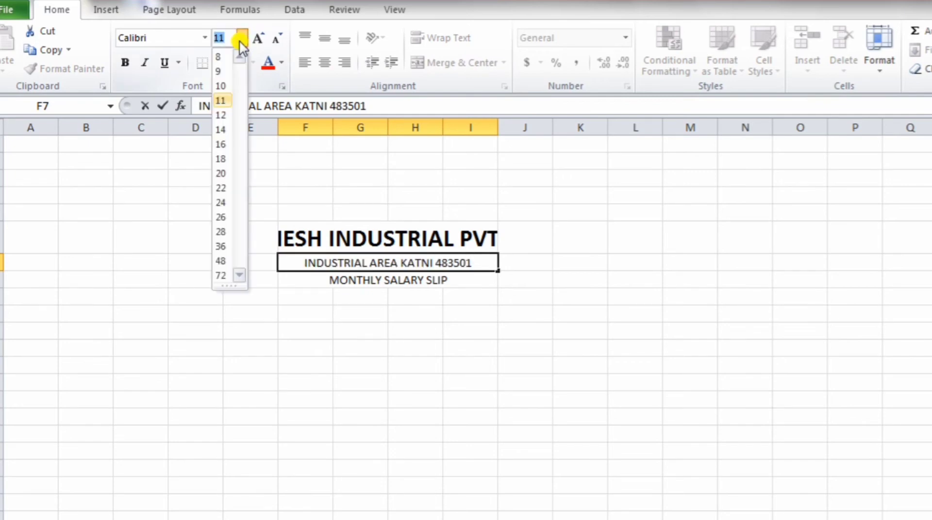
pyautogui.click(221, 129)
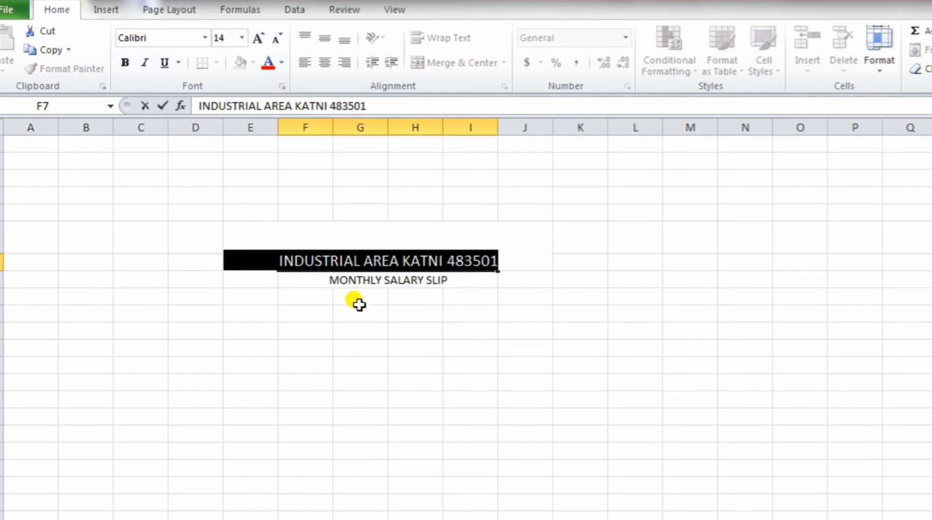
pyautogui.click(125, 63)
# Step: Make MONTHLY SALARY SLIP bold at 16 pt
pyautogui.click(364, 276)
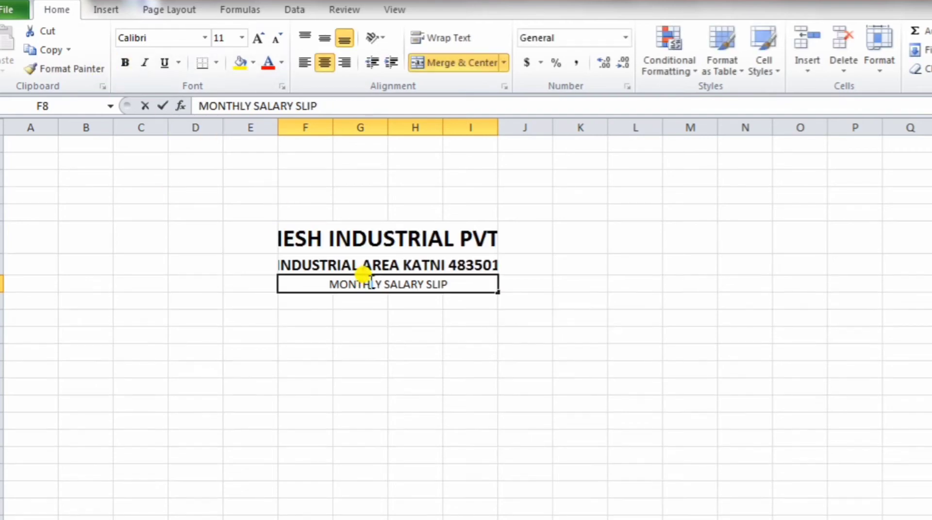
pyautogui.moveTo(447, 284); pyautogui.dragTo(324, 264)
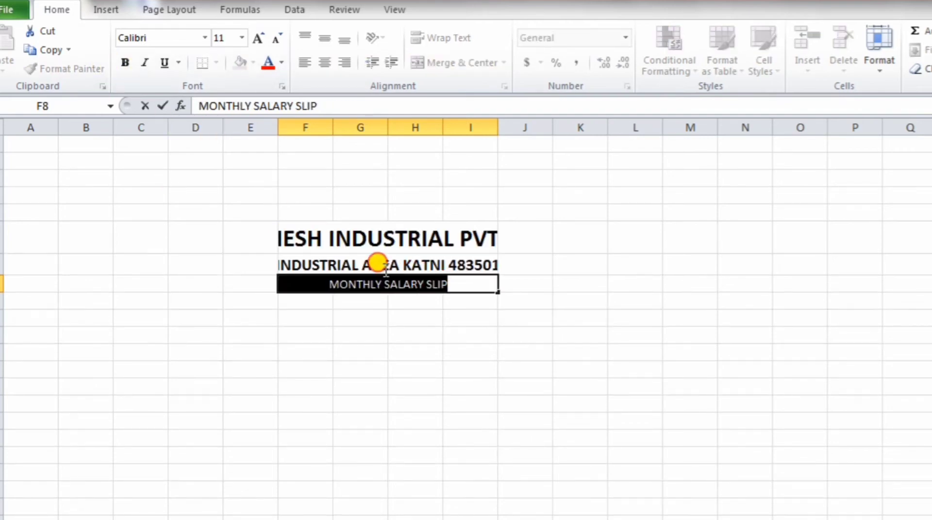
pyautogui.click(124, 62)
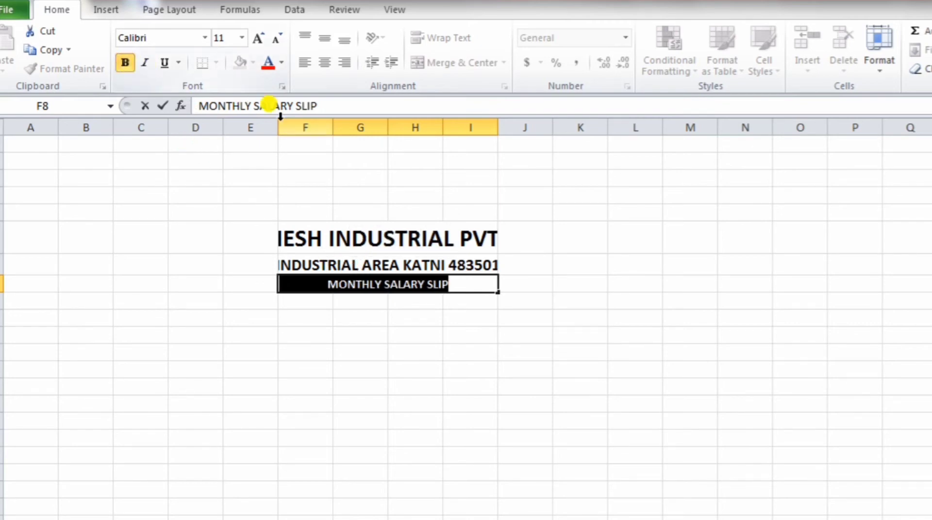
pyautogui.click(242, 38)
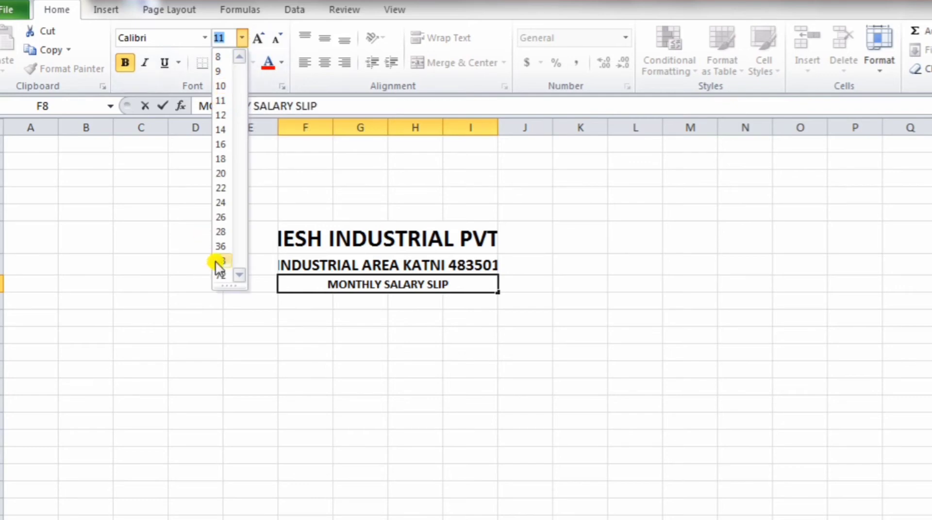
pyautogui.click(222, 187)
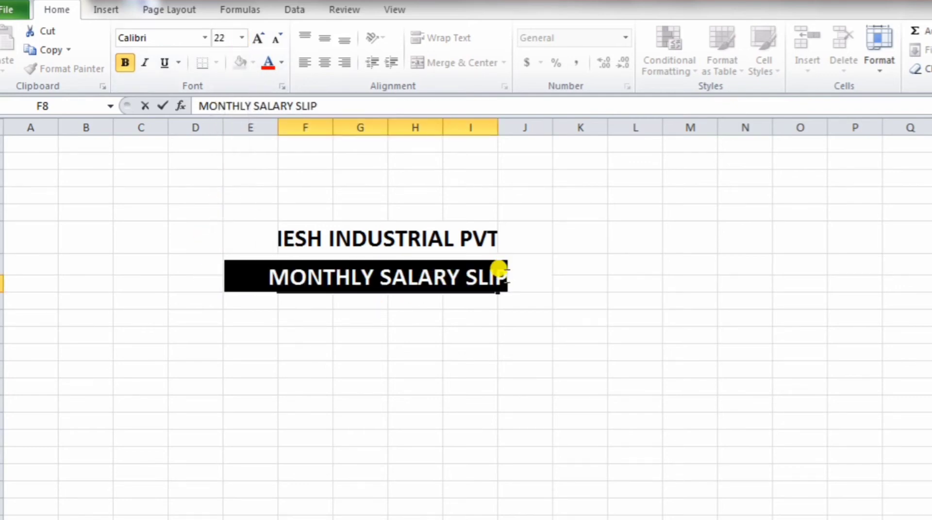
pyautogui.click(242, 38)
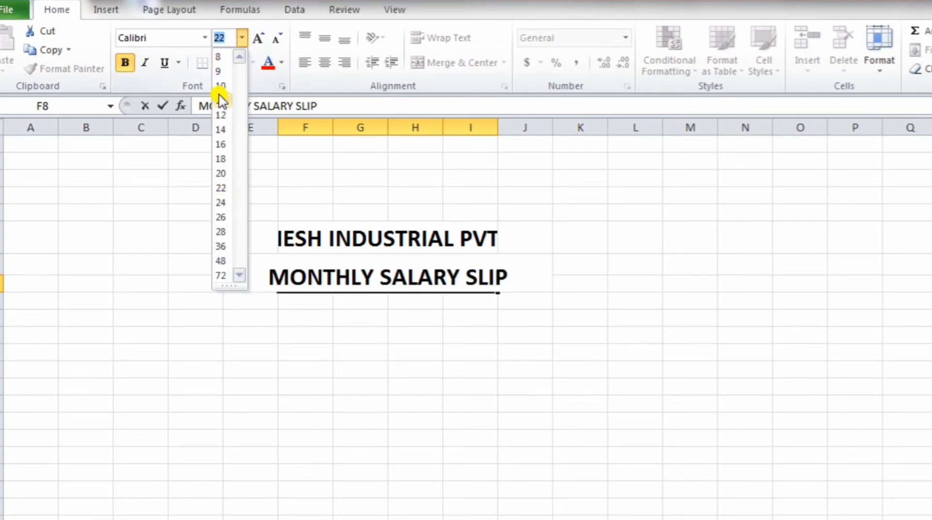
pyautogui.click(220, 146)
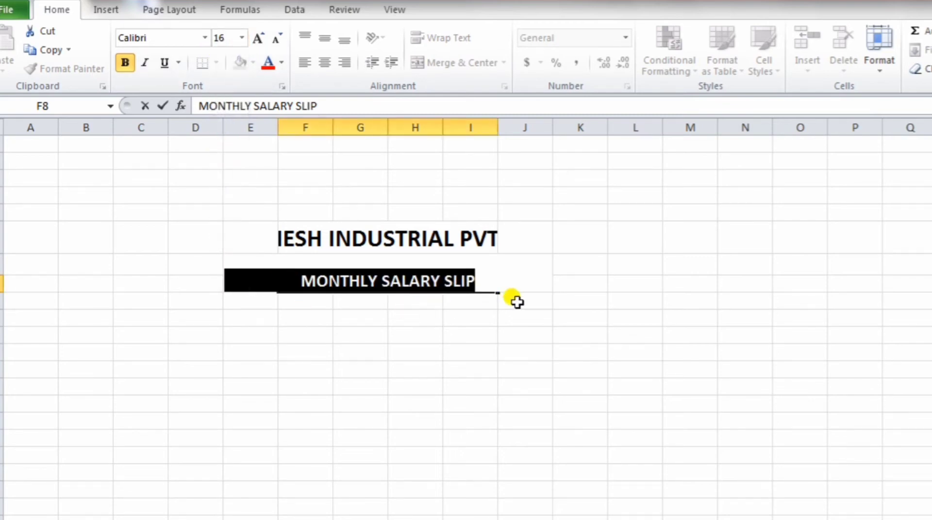
# Step: Widen columns F and H so VISHESH INDUSTRIAL PVT LTD displays in full
pyautogui.click(669, 267)
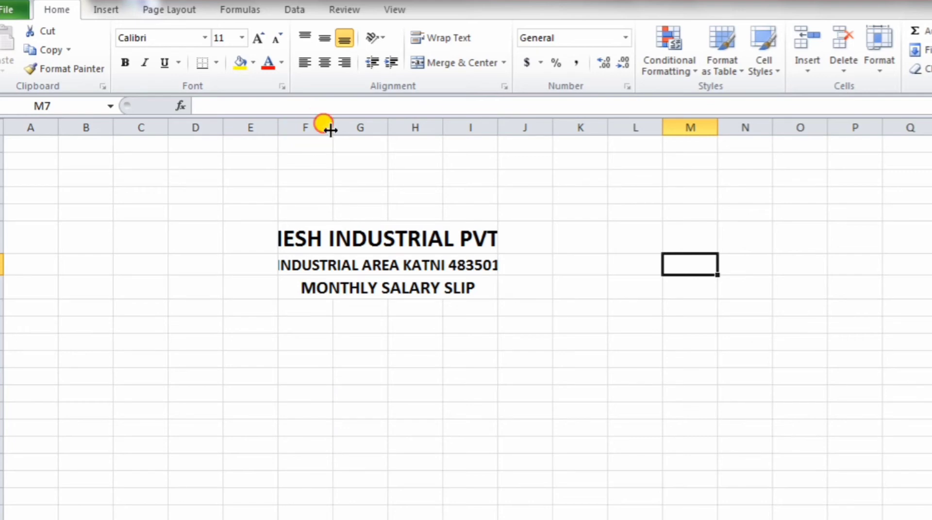
pyautogui.moveTo(330, 130); pyautogui.dragTo(367, 126)
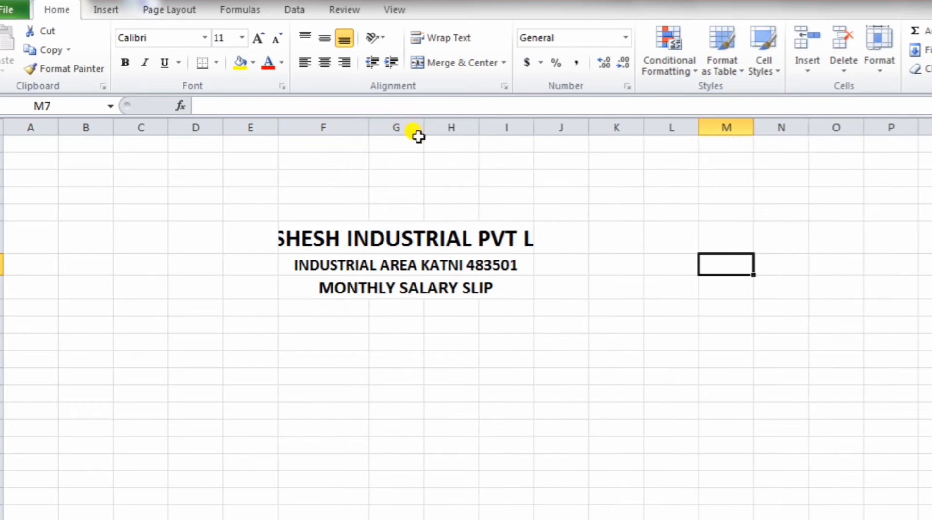
pyautogui.moveTo(475, 134); pyautogui.dragTo(590, 125)
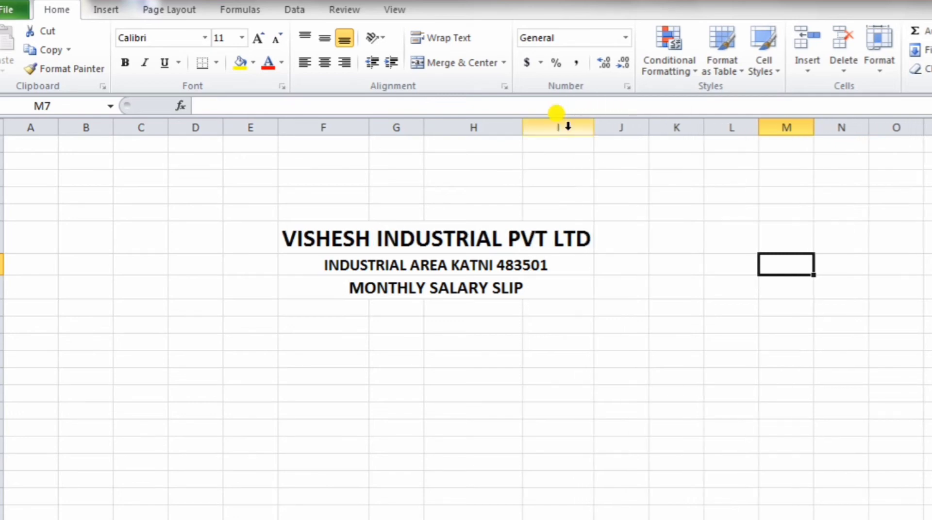
pyautogui.click(323, 305)
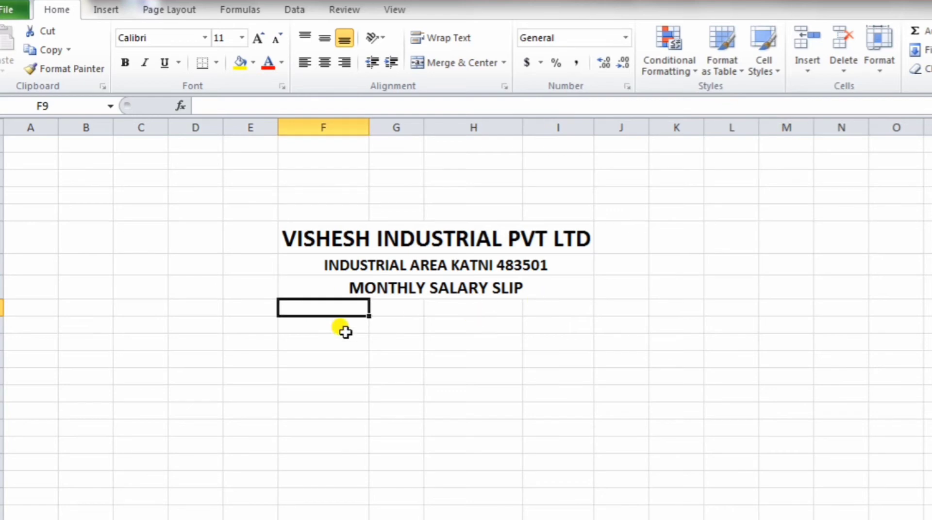
pyautogui.click(318, 327)
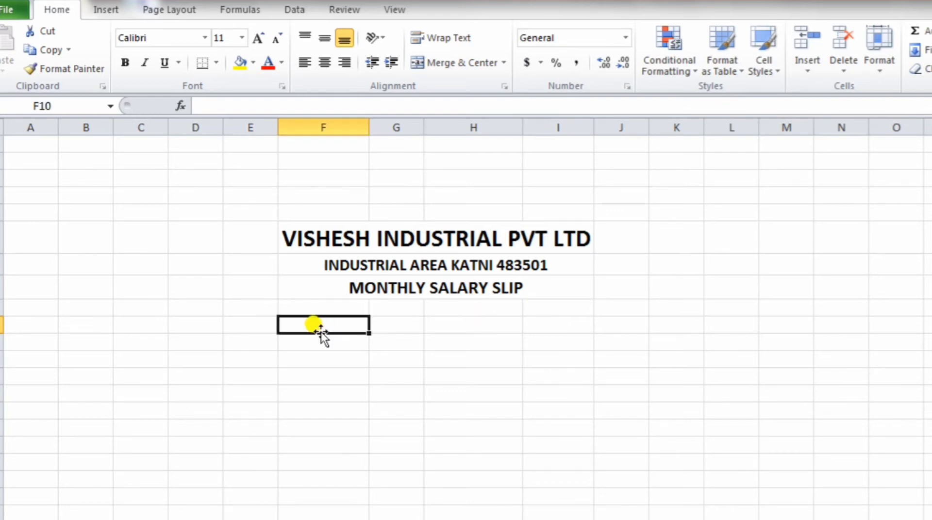
# Step: Enter EMPLOYEE ID and DESTINATION in F10:F11, EMPLOYEE NAME and MONTH&YEAR in H10:H11
pyautogui.write('EMPLOYEE')
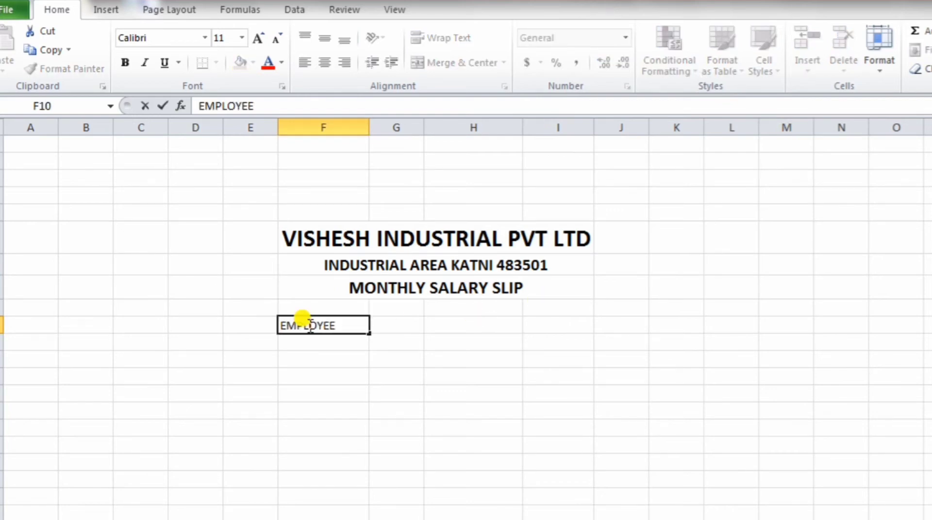
pyautogui.write(' ID')
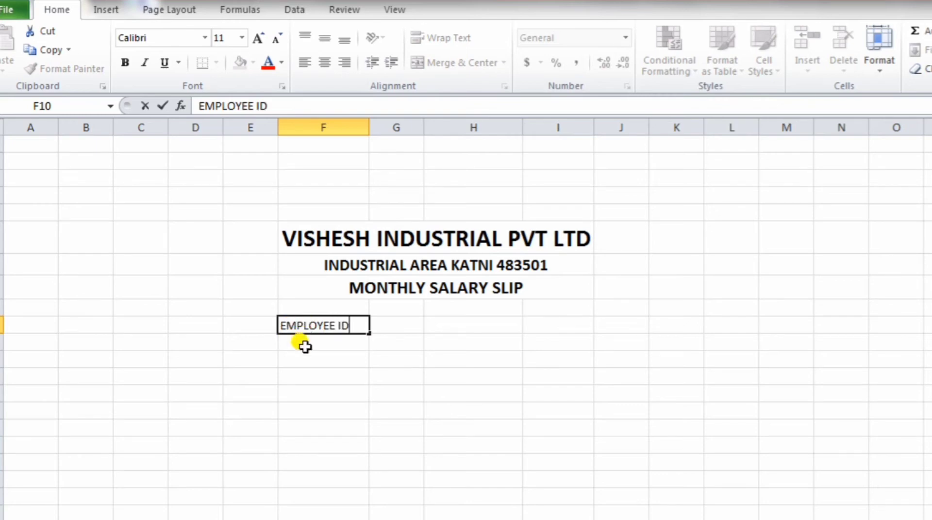
pyautogui.press('Return')
pyautogui.write('DESTINA')
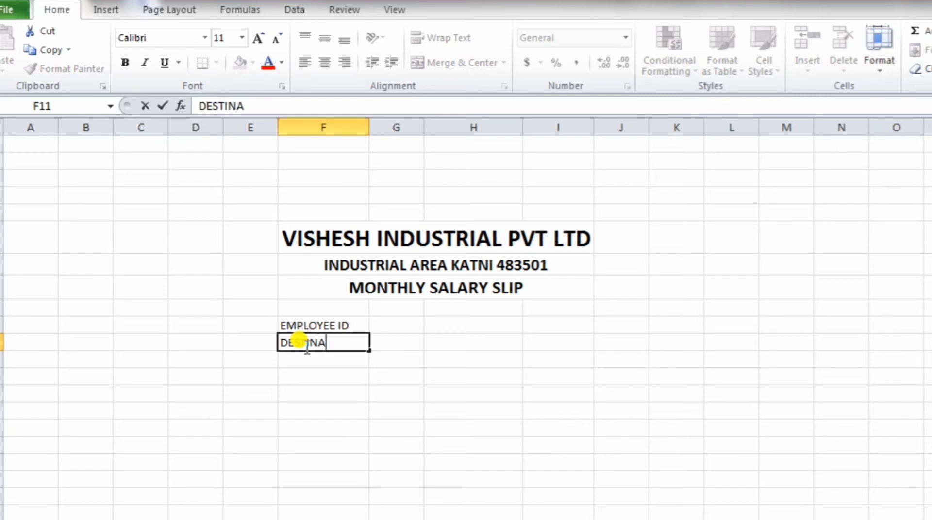
pyautogui.write('TION')
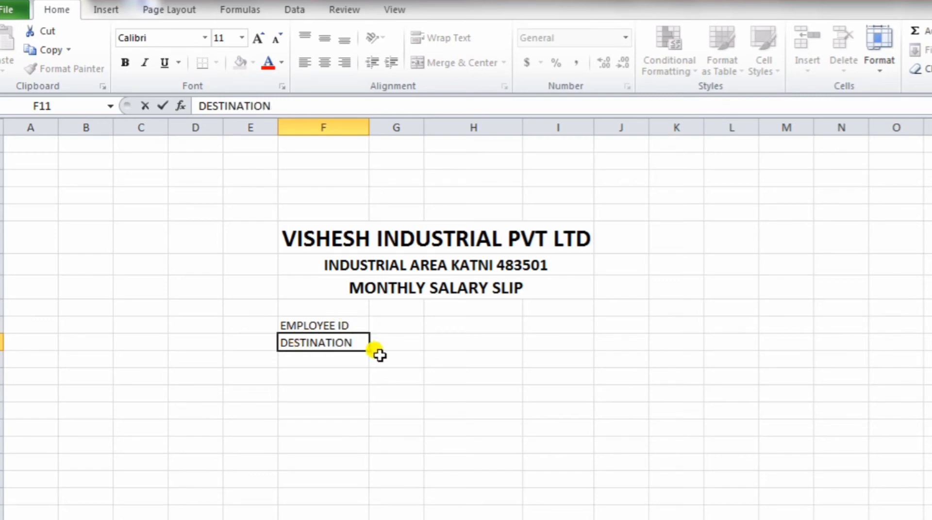
pyautogui.click(496, 326)
pyautogui.write('EMPLOYEE')
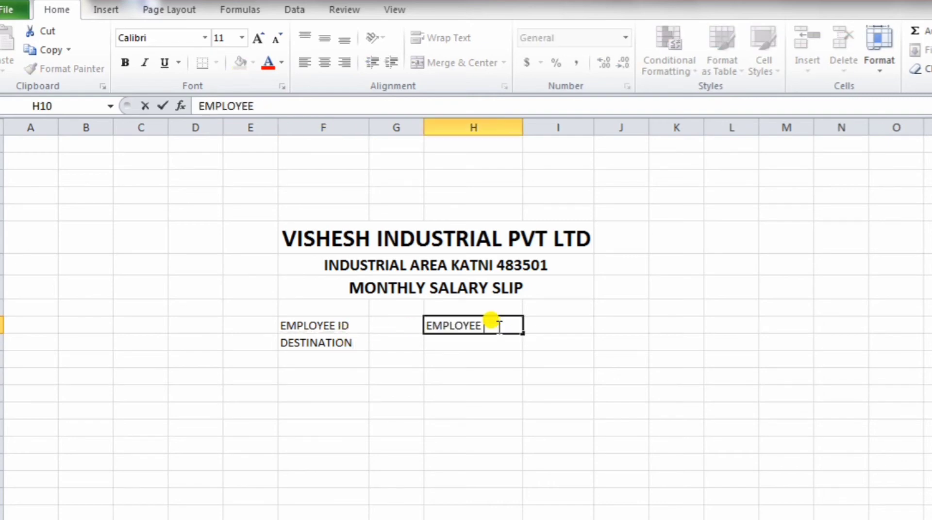
pyautogui.write(' NAME')
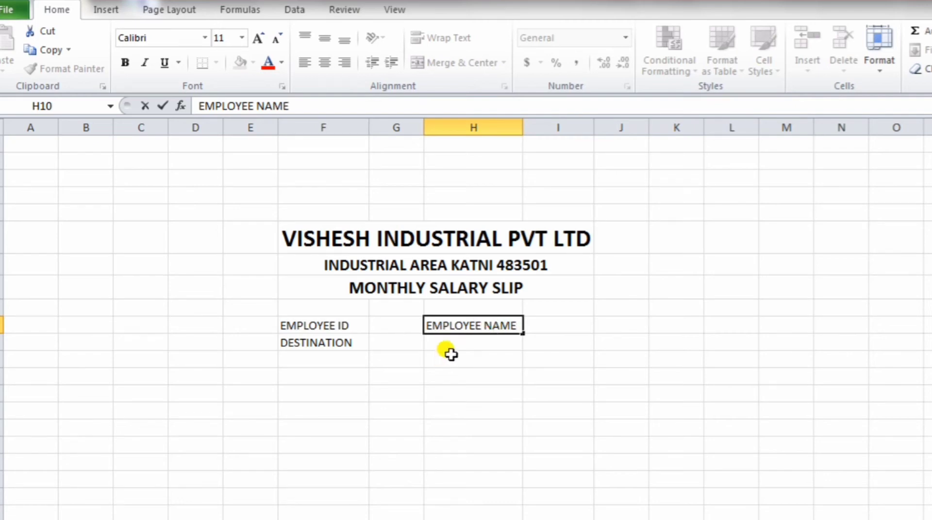
pyautogui.click(449, 344)
pyautogui.write('MONTH&')
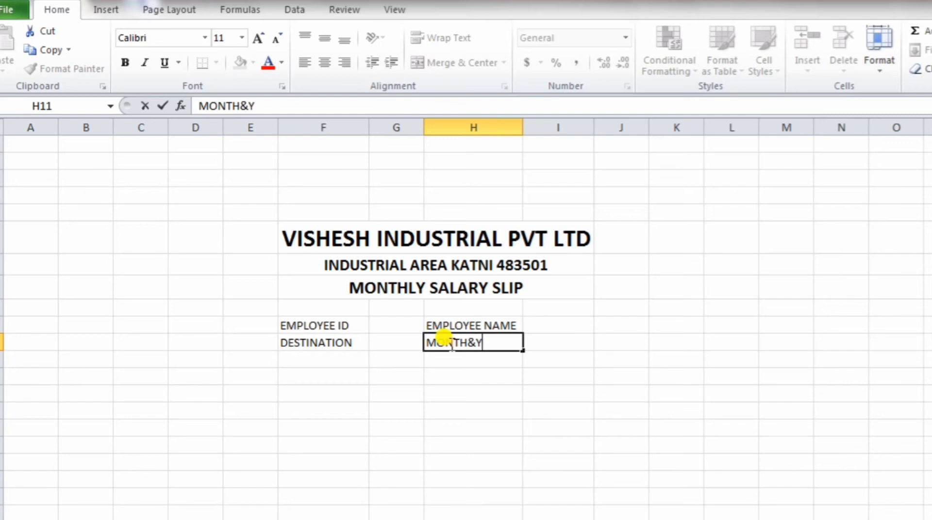
pyautogui.write('YEAR')
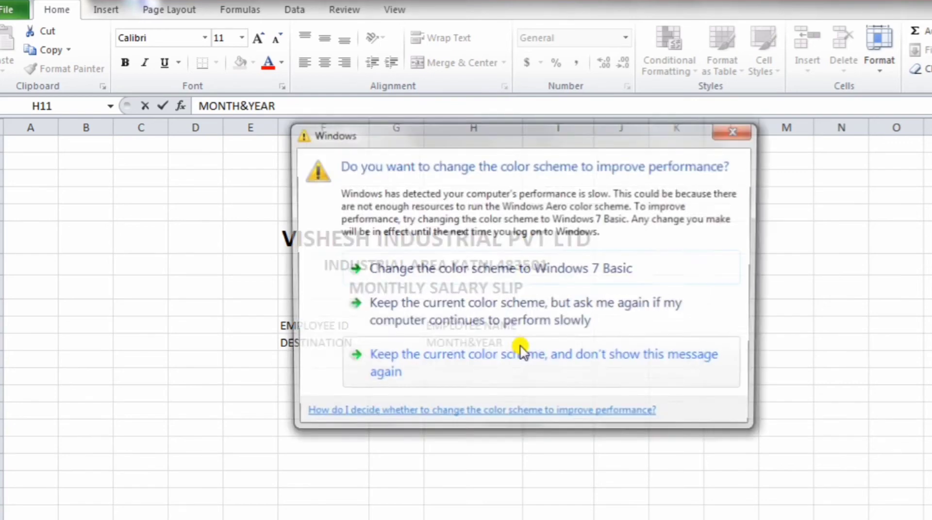
pyautogui.click(738, 130)
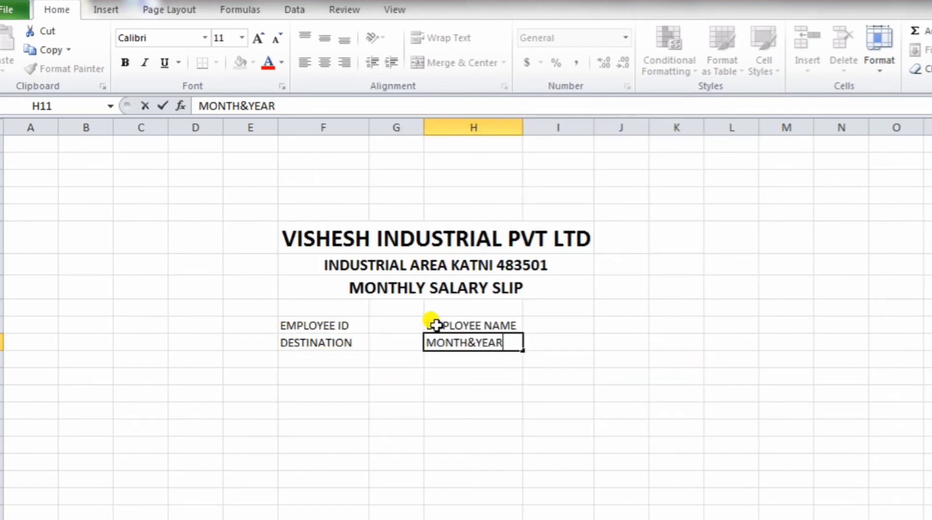
pyautogui.moveTo(291, 326); pyautogui.dragTo(477, 324)
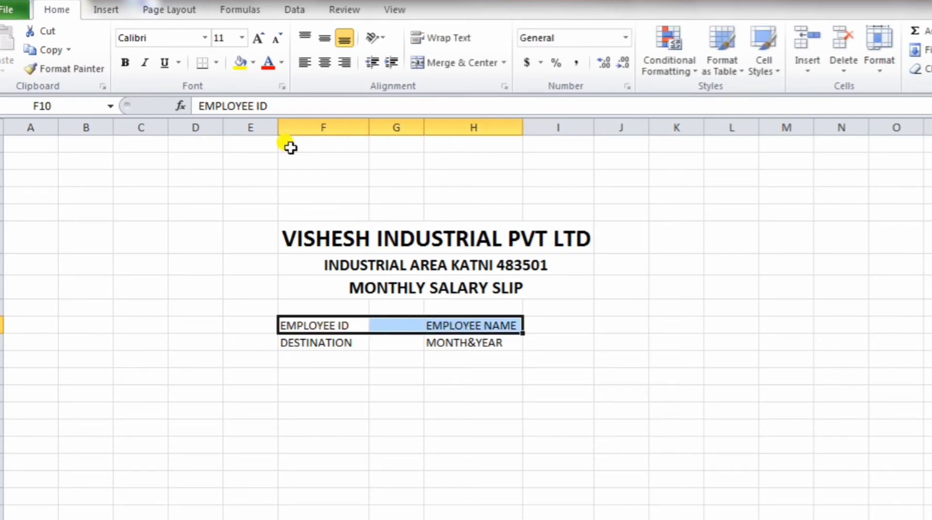
# Step: Make the EMPLOYEE ID / EMPLOYEE NAME label row bold at 12 pt
pyautogui.click(125, 63)
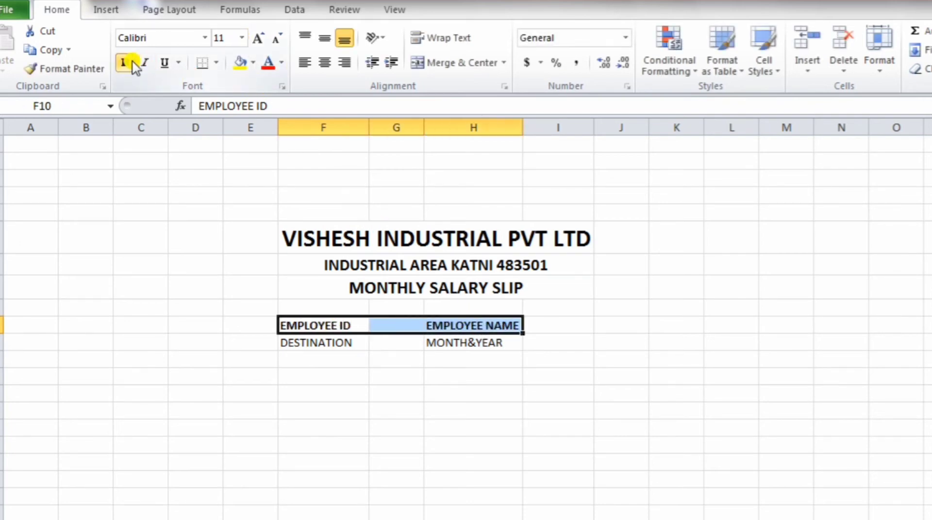
pyautogui.click(242, 37)
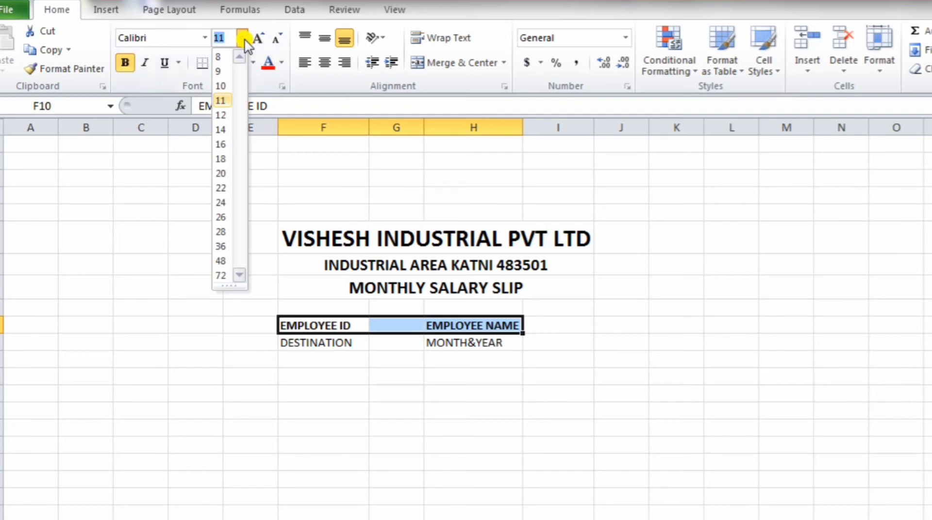
pyautogui.click(221, 115)
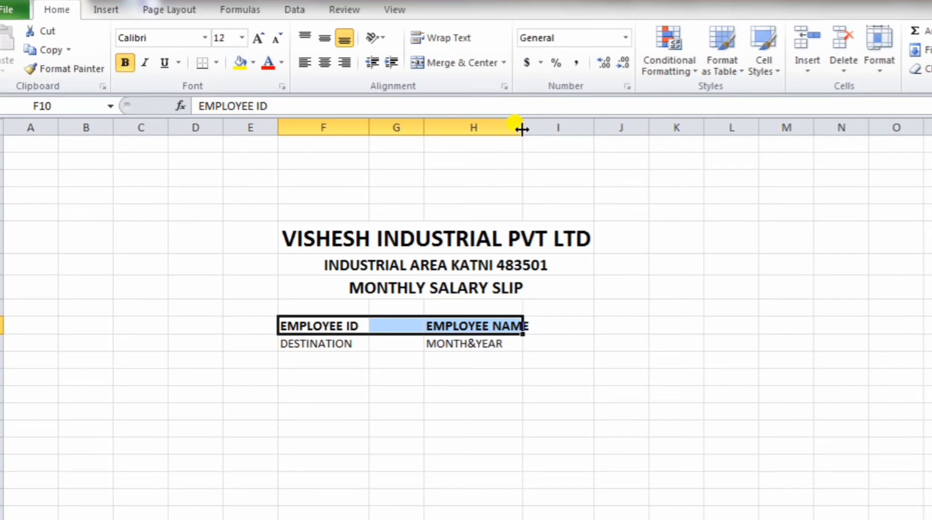
# Step: Widen columns H, I and G slightly to fit the labels
pyautogui.moveTo(523, 127); pyautogui.dragTo(534, 128)
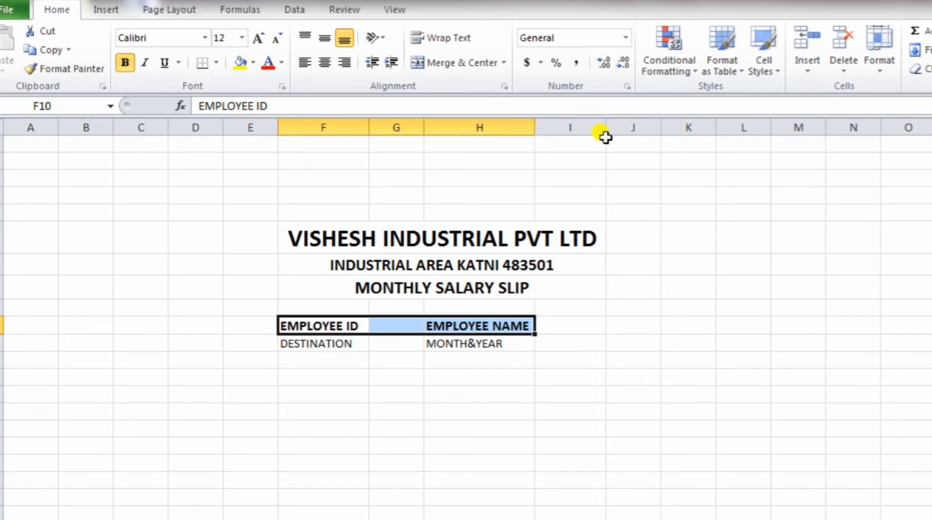
pyautogui.moveTo(605, 128); pyautogui.dragTo(639, 125)
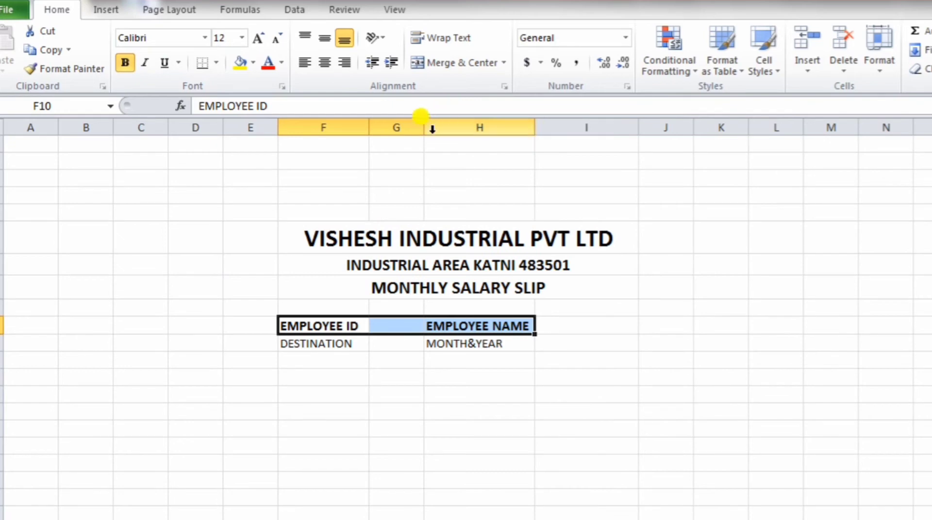
pyautogui.moveTo(424, 127); pyautogui.dragTo(438, 128)
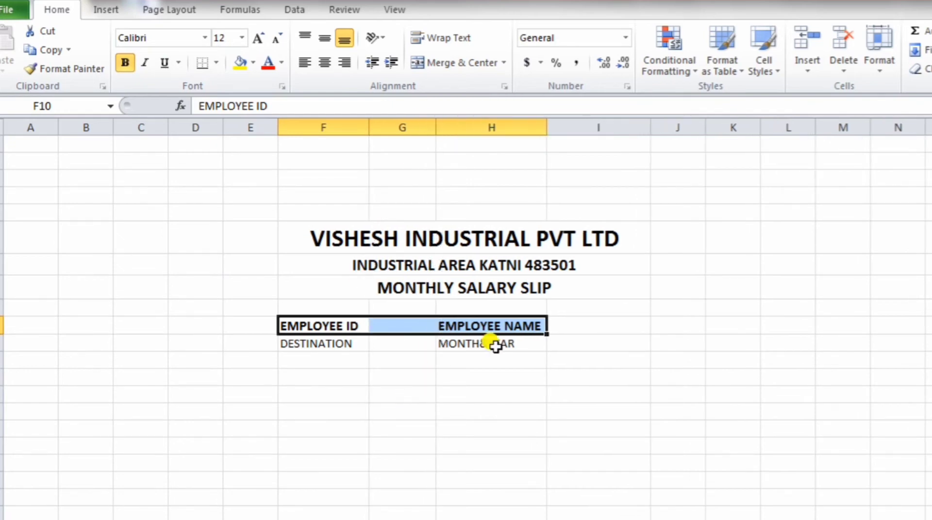
pyautogui.click(308, 360)
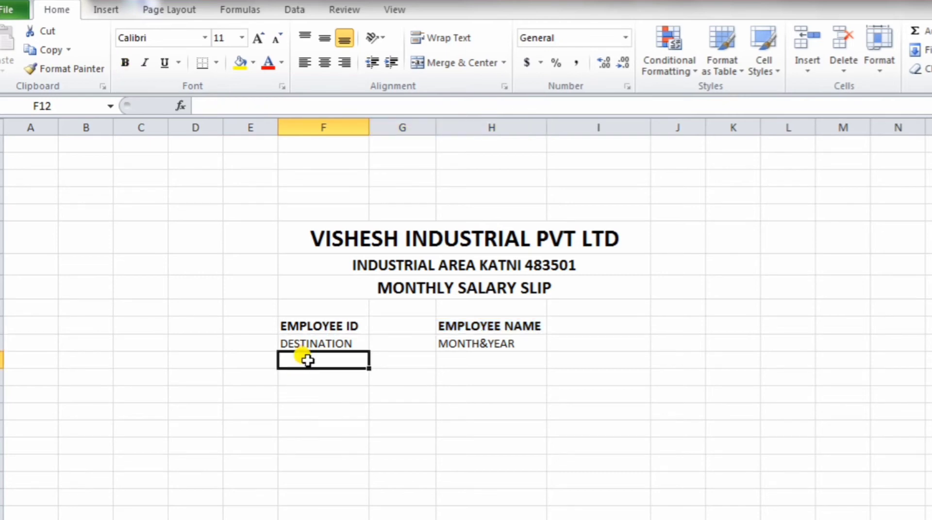
# Step: Merge and centre F13:G13 and enter the heading ERANING
pyautogui.click(335, 383)
pyautogui.moveTo(335, 383); pyautogui.dragTo(387, 379)
pyautogui.click(441, 62)
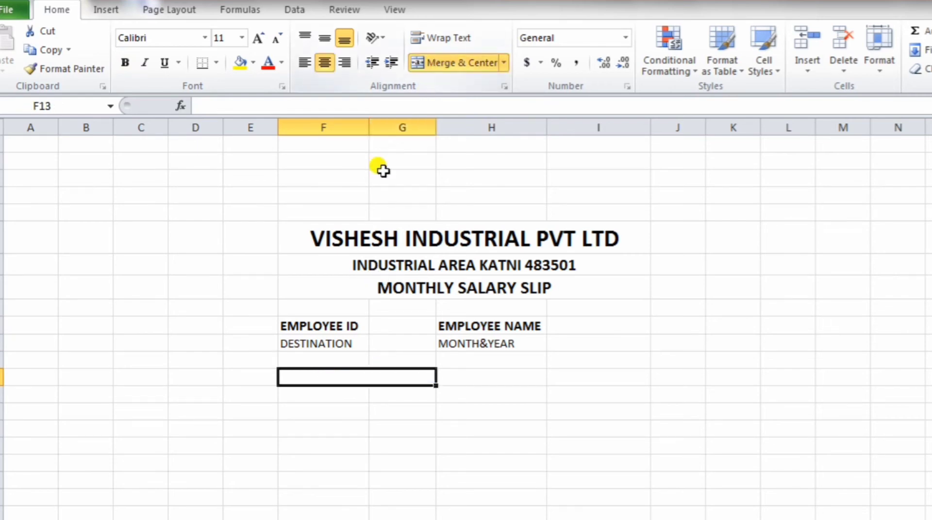
pyautogui.doubleClick(354, 376)
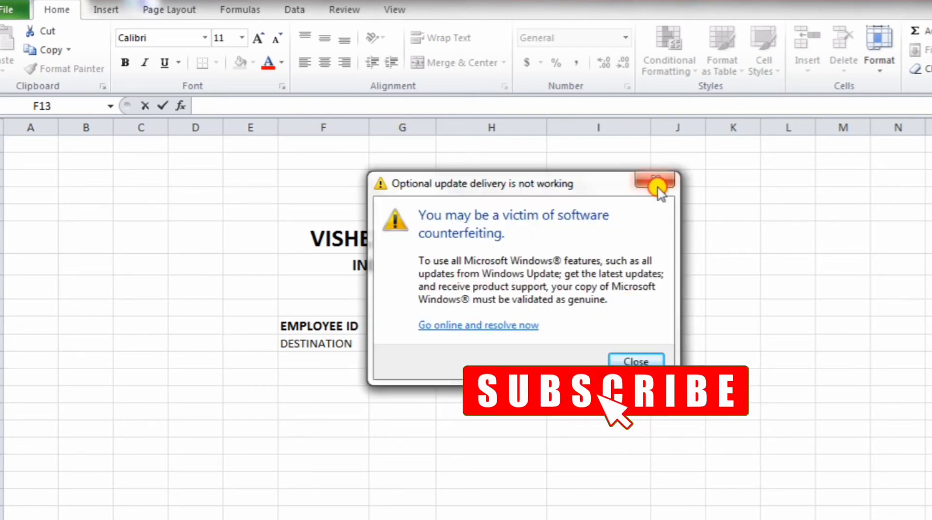
pyautogui.click(656, 186)
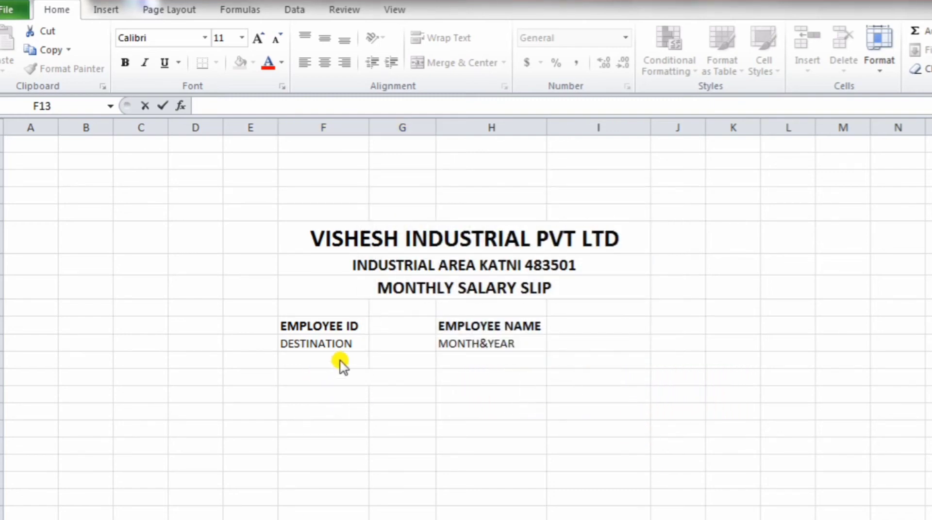
pyautogui.click(359, 377)
pyautogui.write('ERANING')
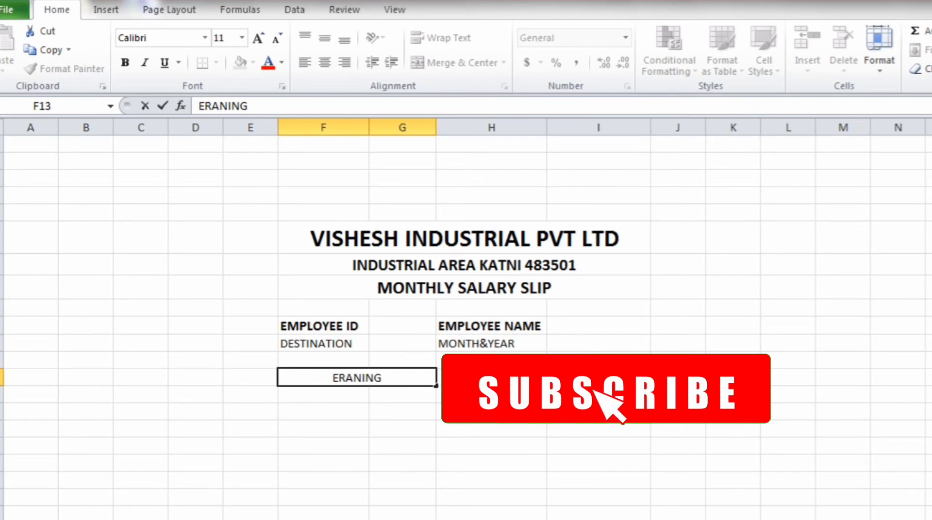
# Step: Merge and centre H13:I13 and enter the heading DEDUCTION
pyautogui.click(499, 374)
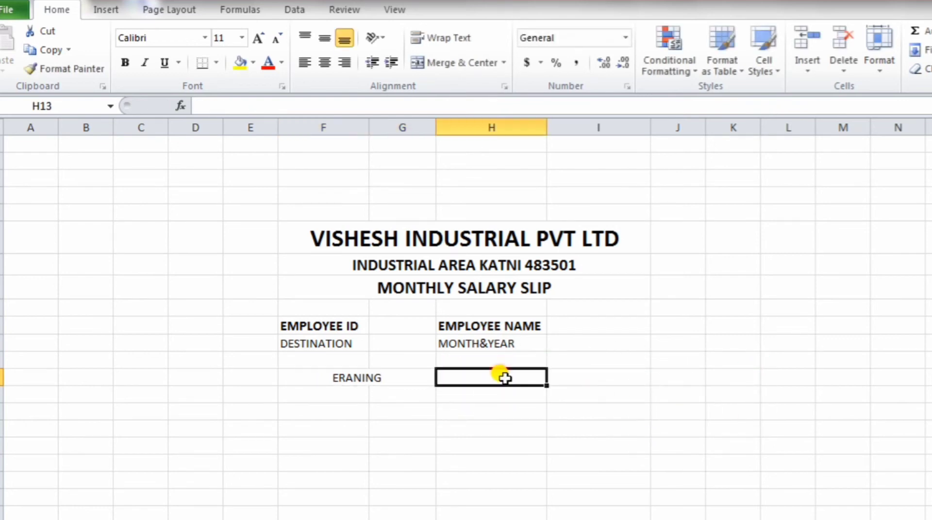
pyautogui.moveTo(500, 375); pyautogui.dragTo(597, 378)
pyautogui.click(489, 62)
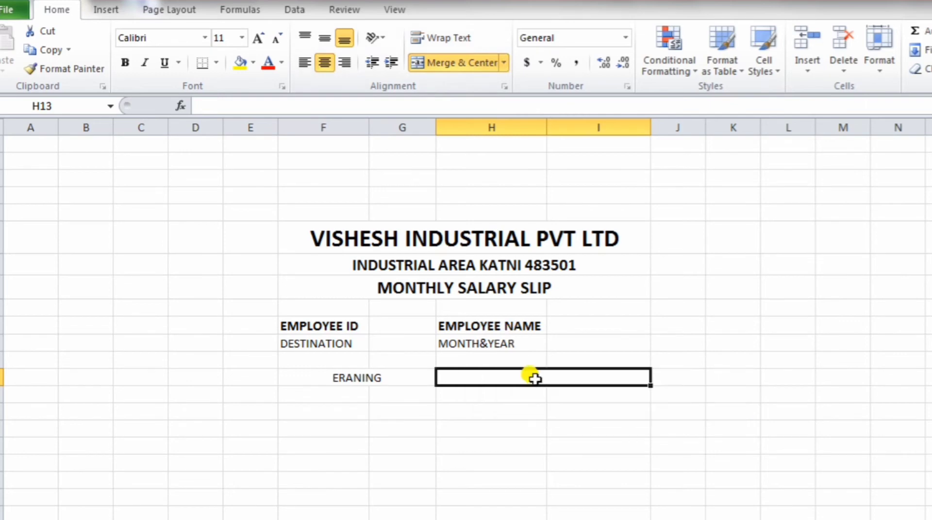
pyautogui.doubleClick(537, 378)
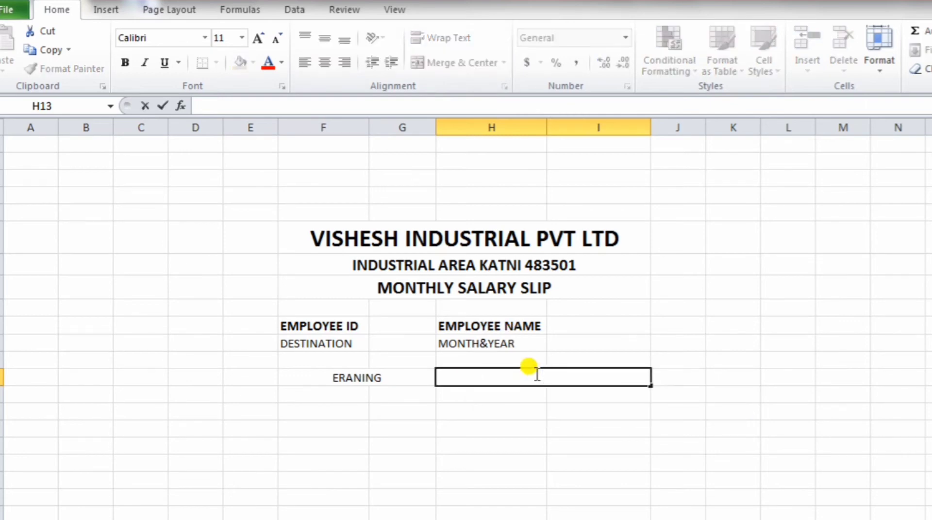
pyautogui.write('DEDU')
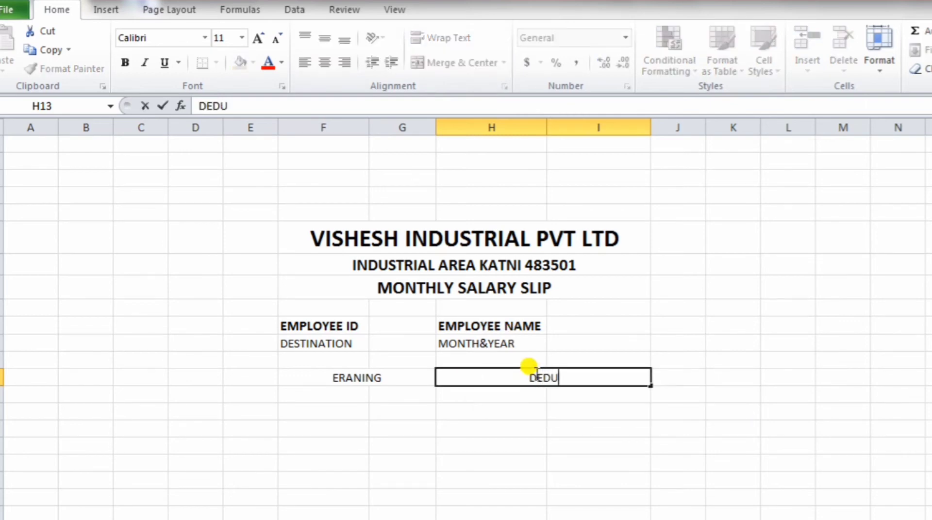
pyautogui.write('CTI')
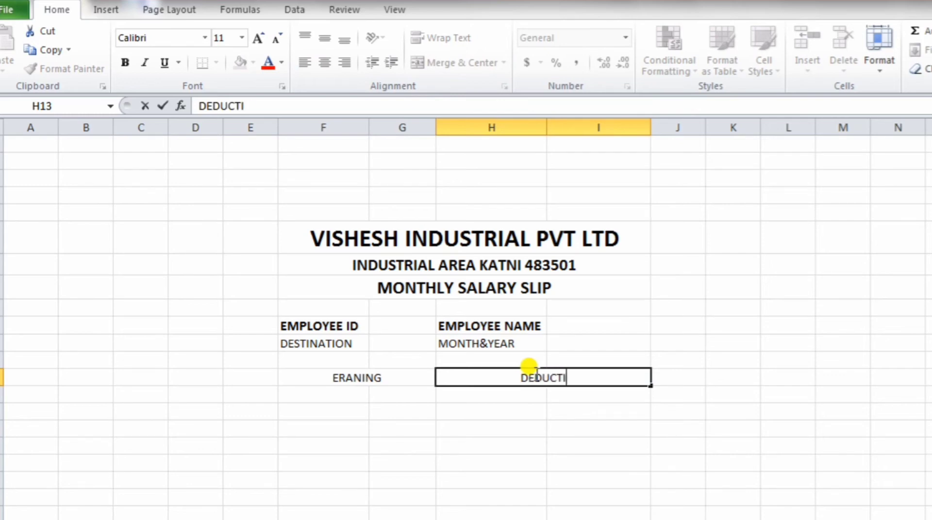
pyautogui.write('ON')
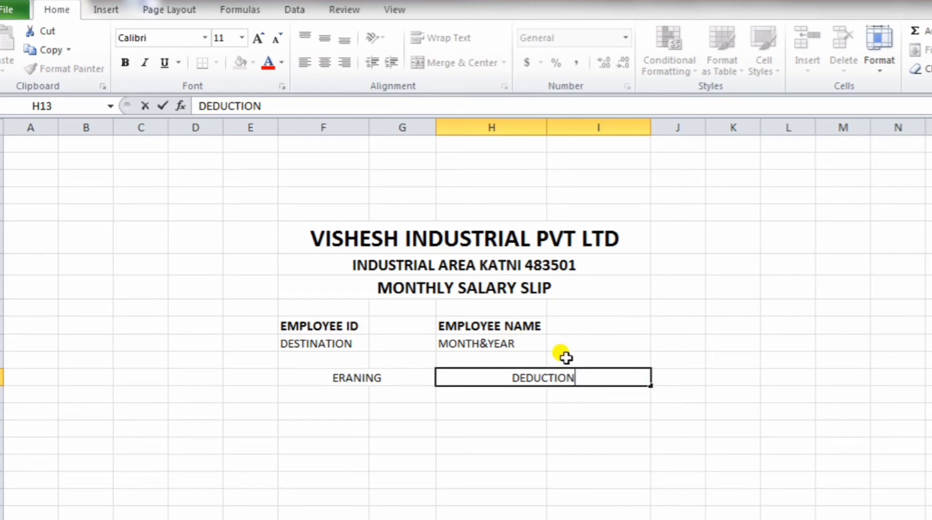
# Step: List BASIC, OVER TIME, OTHER SOURCE and TOTEL in F14:F17 under ERANING
pyautogui.click(313, 396)
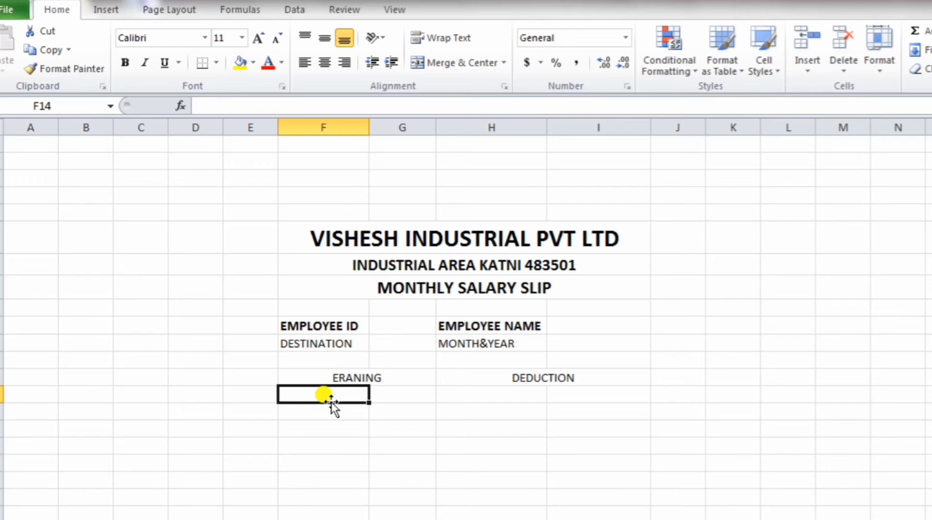
pyautogui.write('BASIC')
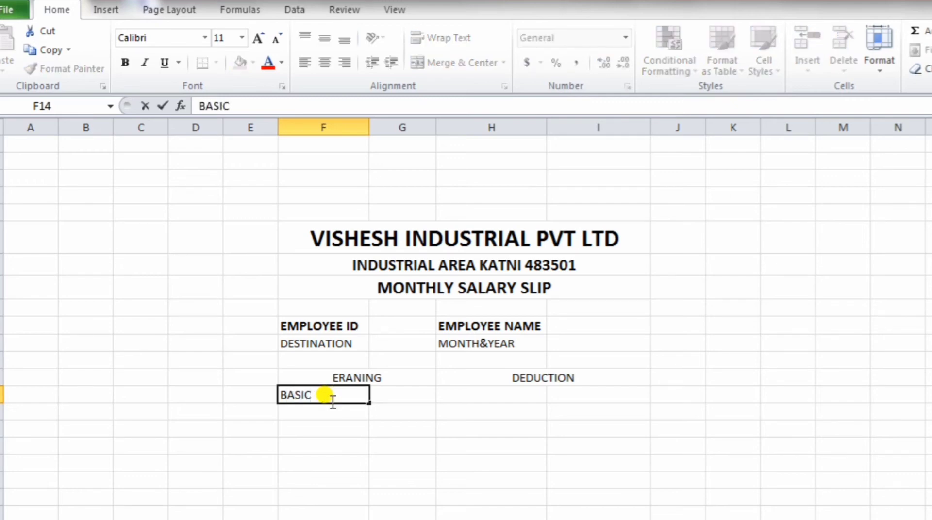
pyautogui.press('Return')
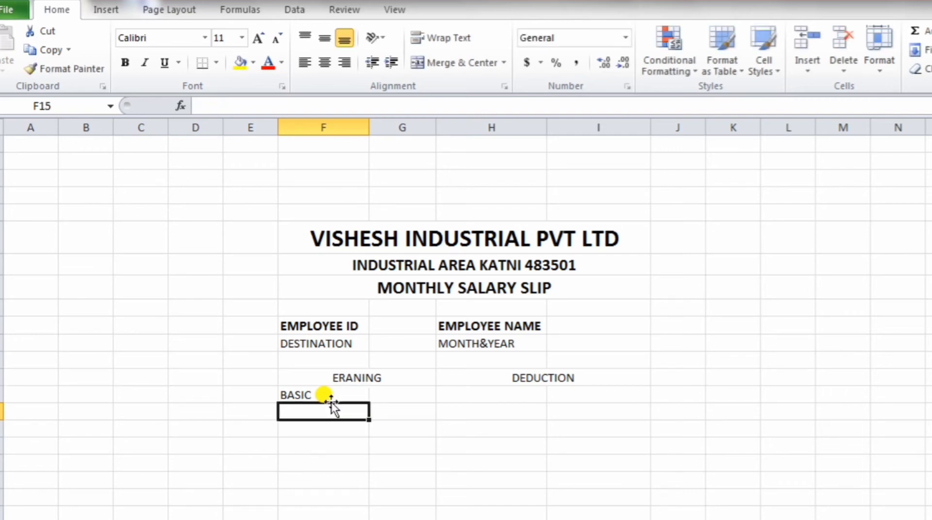
pyautogui.write('OVER T')
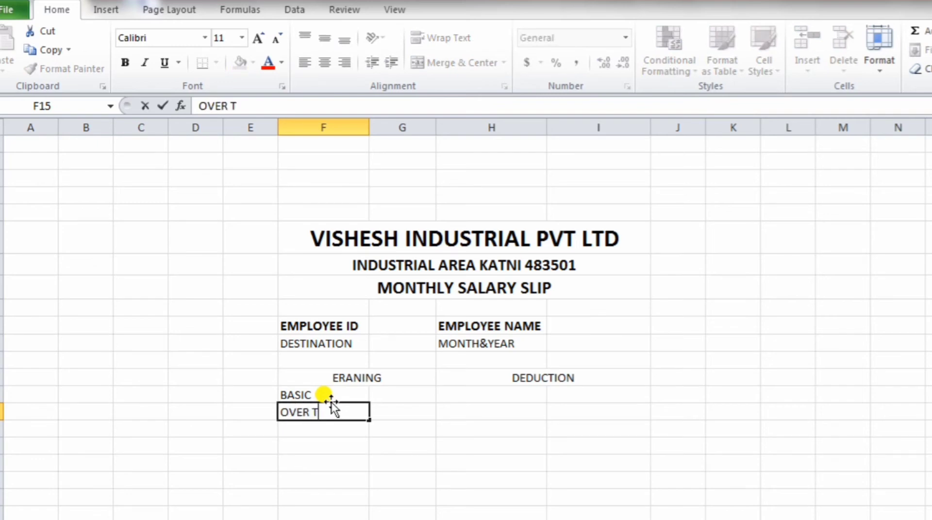
pyautogui.write('IME')
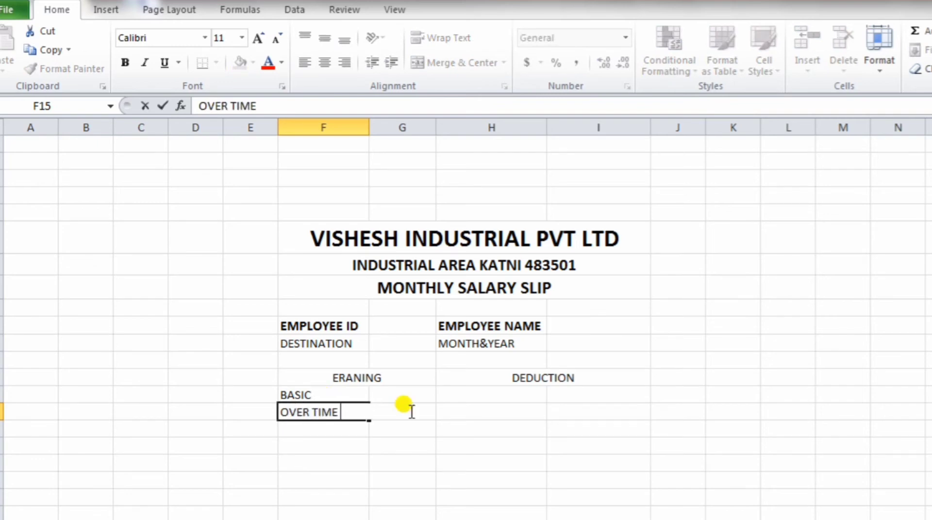
pyautogui.press('Return')
pyautogui.write('OTHE')
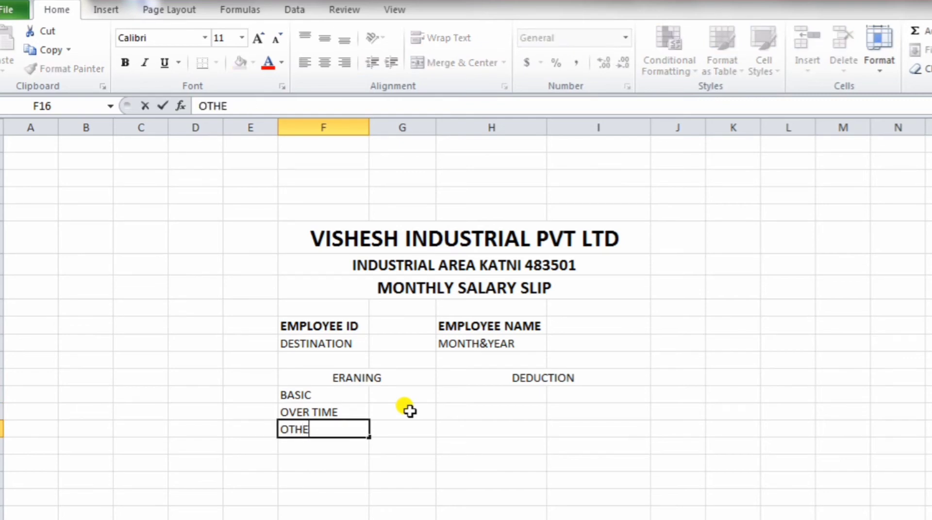
pyautogui.write('R SOUR')
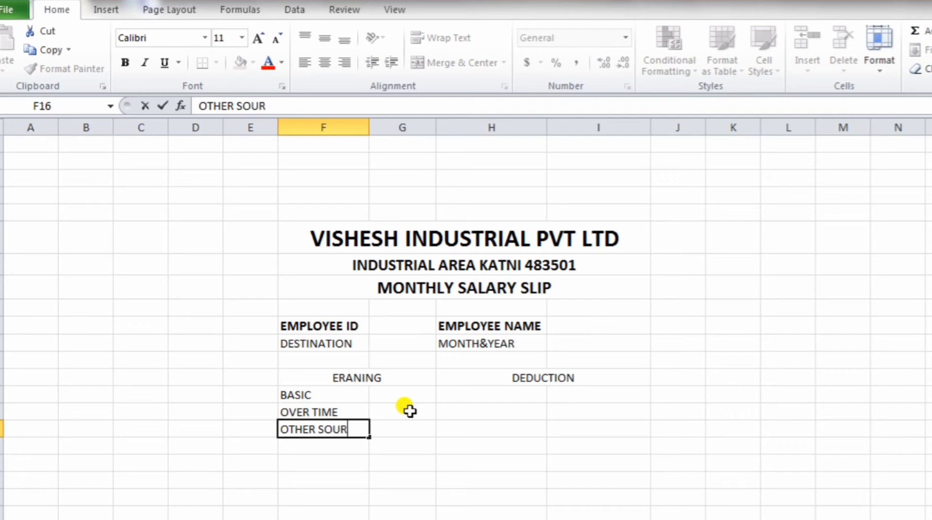
pyautogui.write('CE')
pyautogui.press('Return')
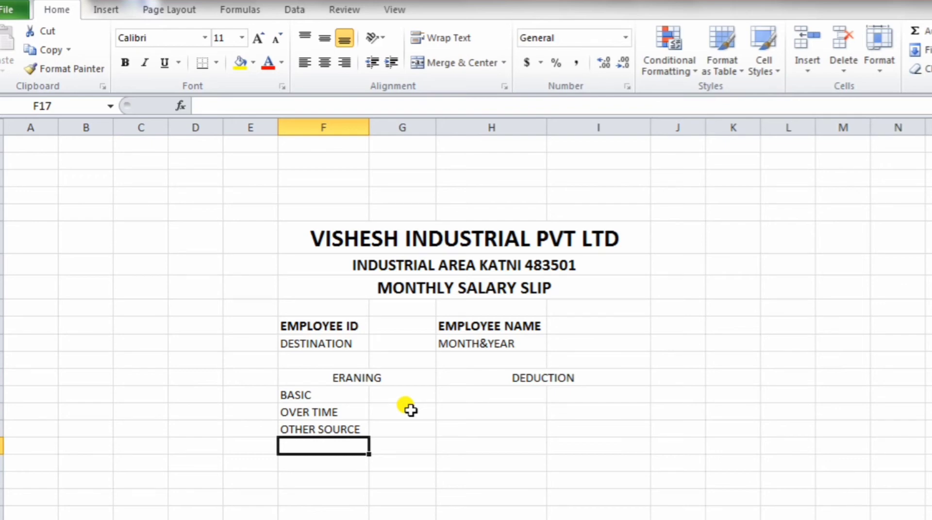
pyautogui.write('TOTEL')
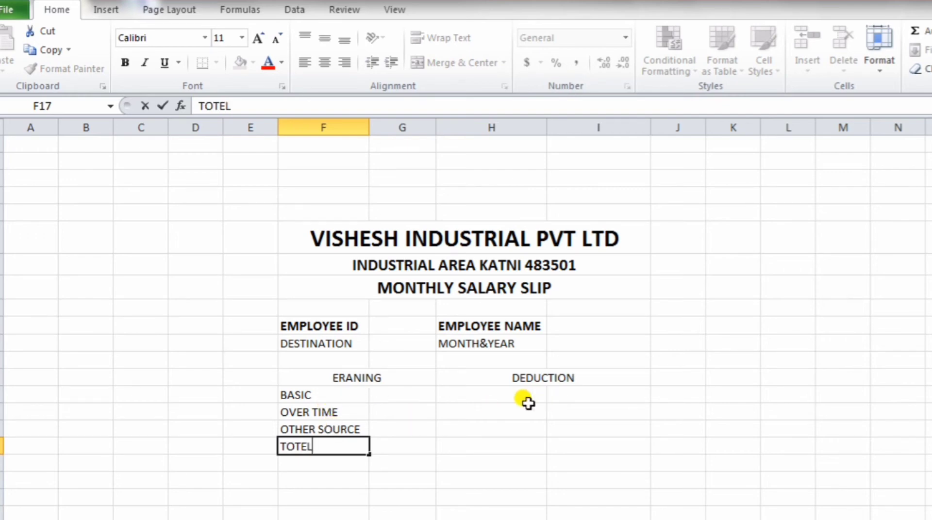
# Step: List PROVIDENT FUND, ESIC, ADVANCE and TAX in H14:H17 under DEDUCTION
pyautogui.click(504, 393)
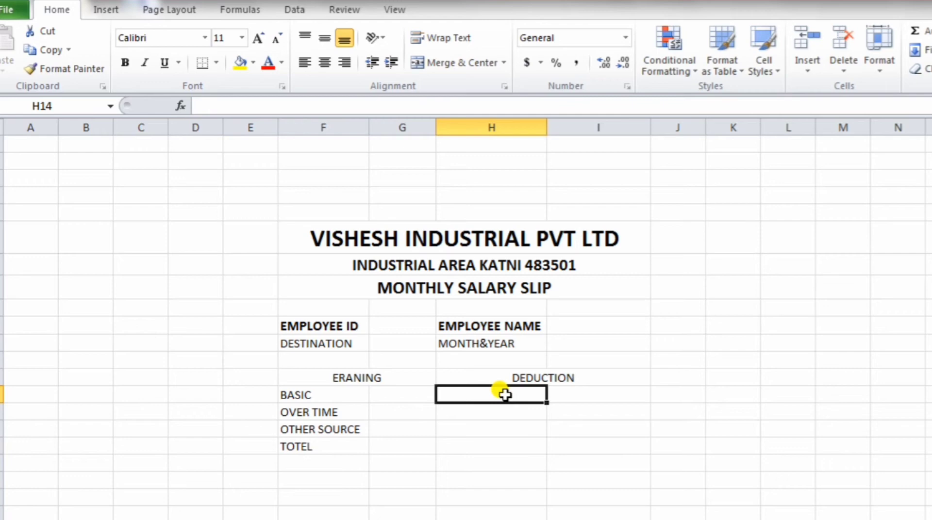
pyautogui.write('PROVIDENT FUND')
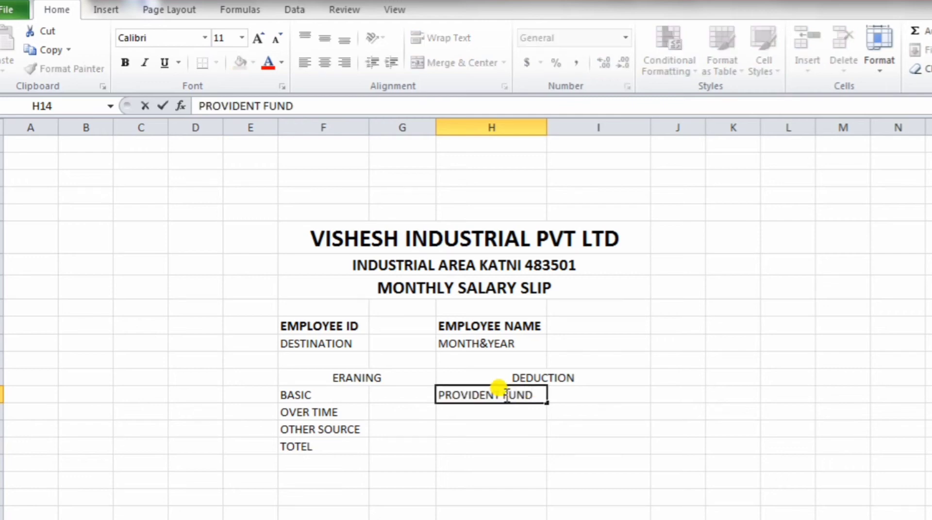
pyautogui.press('Return')
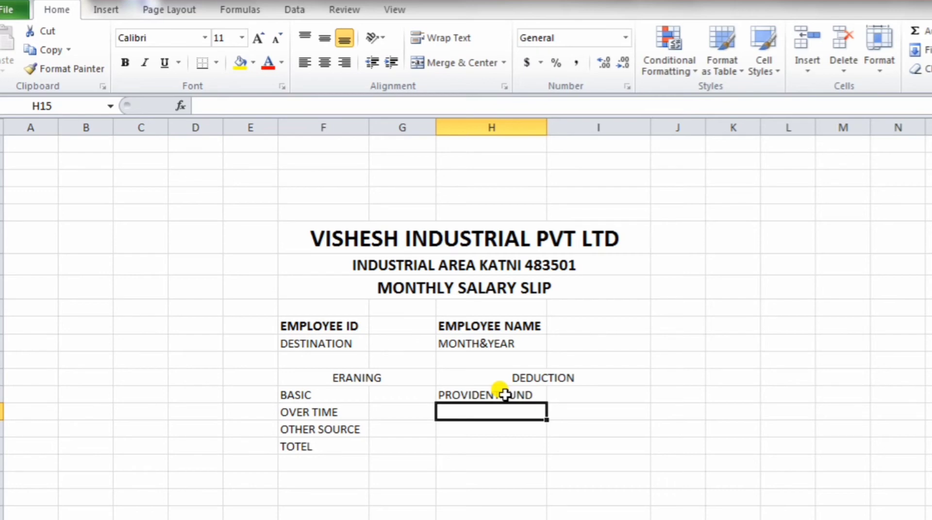
pyautogui.write('ESIC')
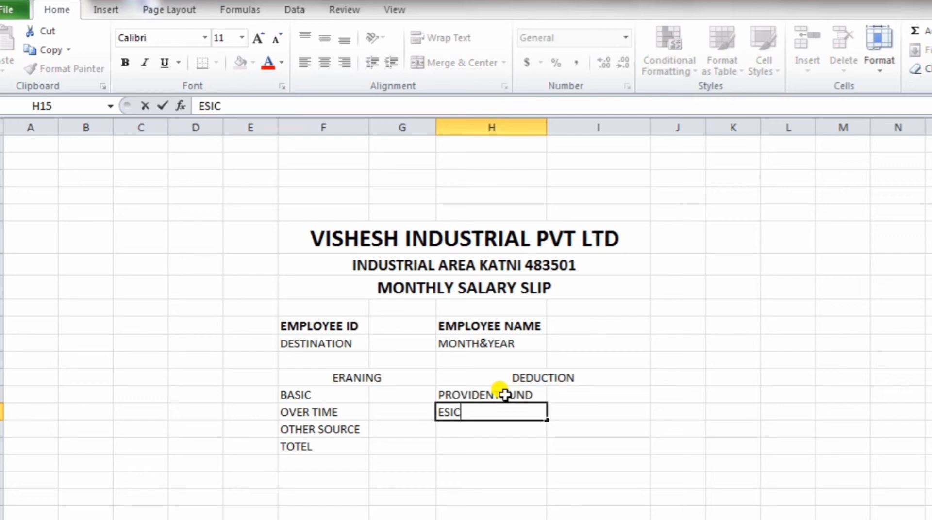
pyautogui.press('Return')
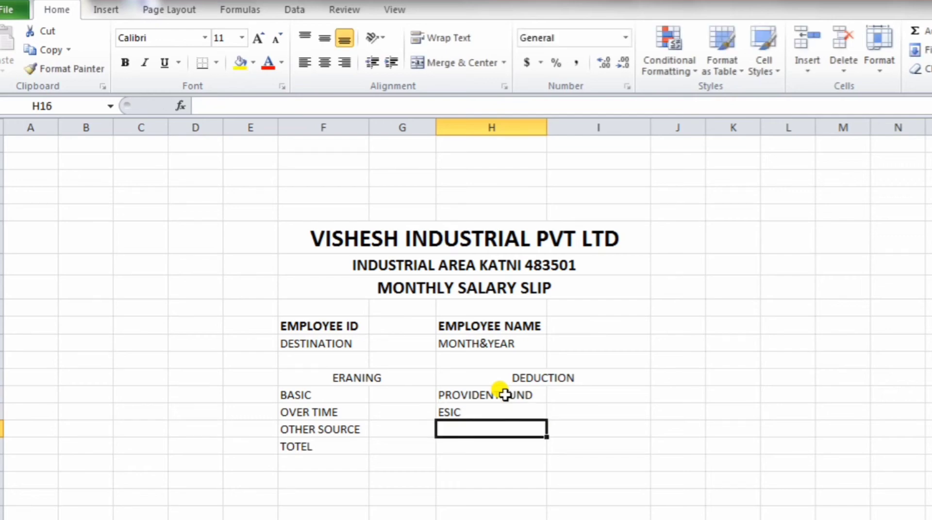
pyautogui.write('ADVANCE')
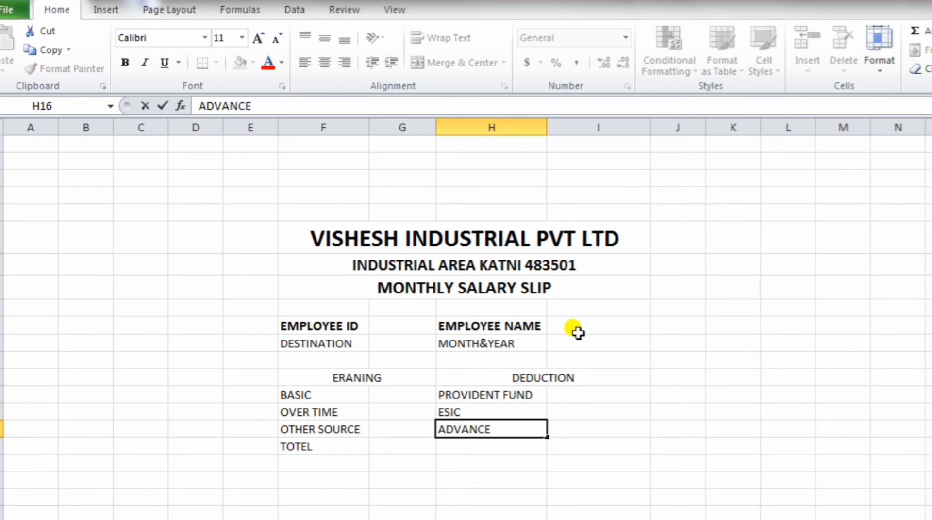
pyautogui.press('Return')
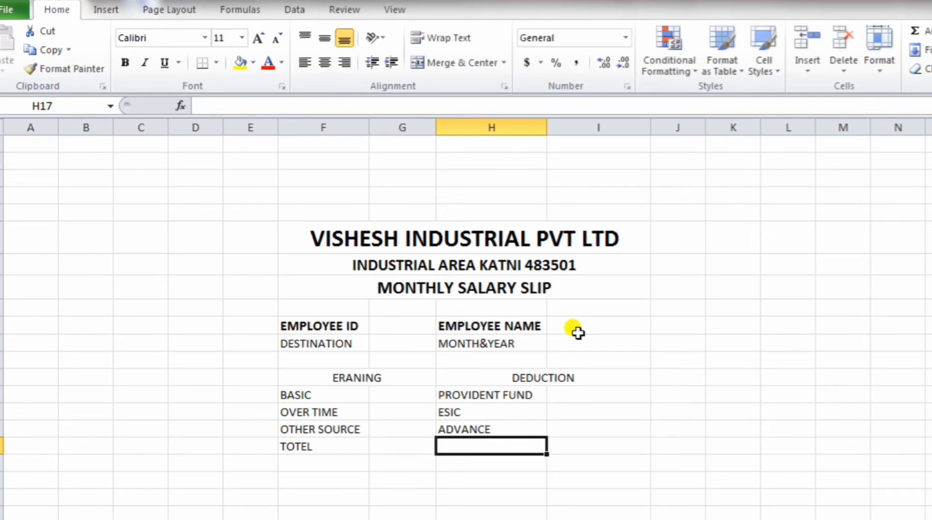
pyautogui.write('TAX')
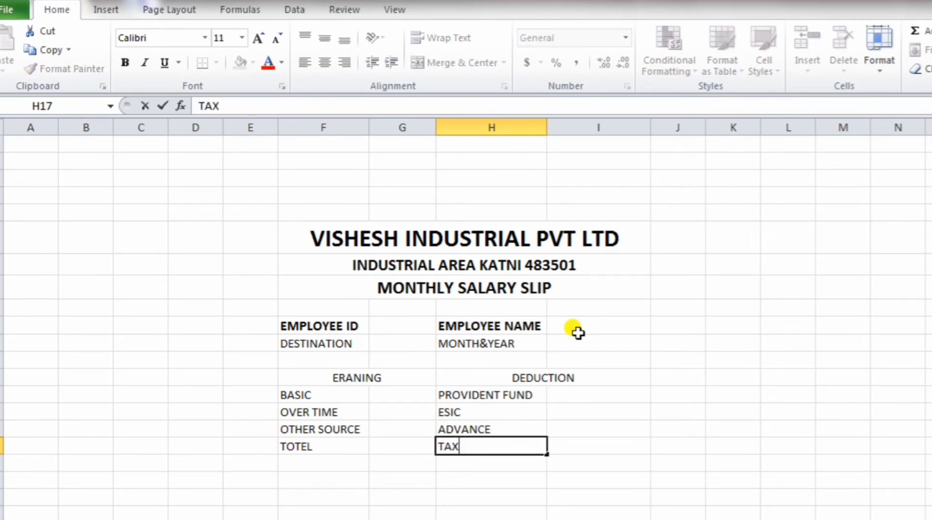
pyautogui.press('Return')
# Step: Add TOTEL DEDUCTION in H18 and NET AMOUNT in H19
pyautogui.write('TOTEL DEDUCTION')
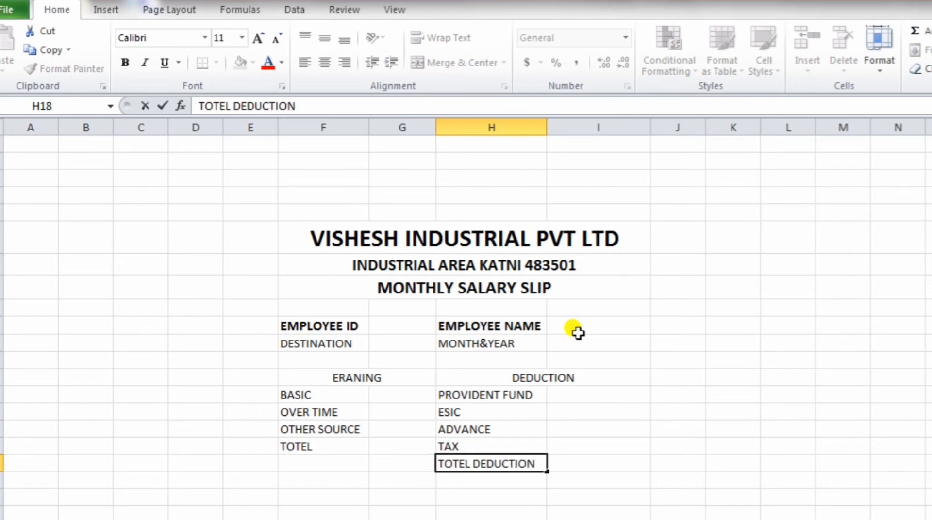
pyautogui.press('Return')
pyautogui.write('NET AMOUNT')
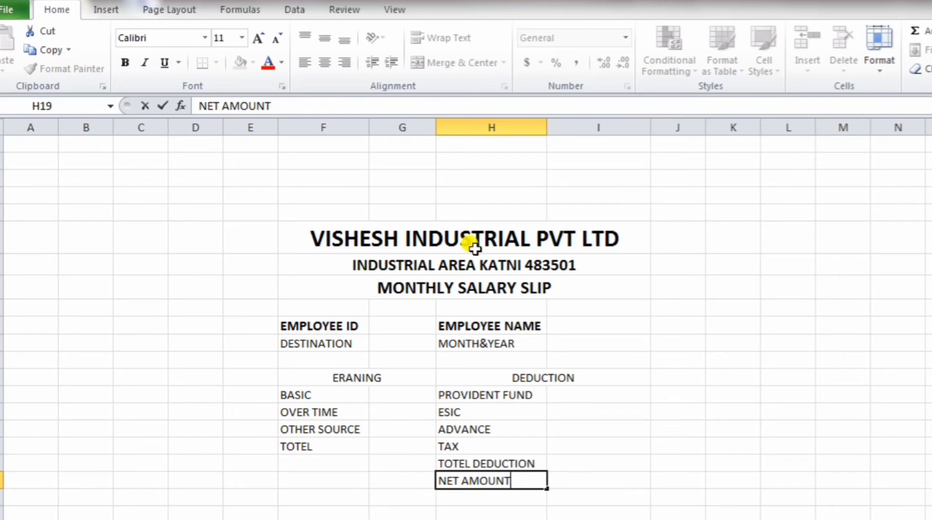
# Step: Apply a Thick Bottom Border to the MONTHLY SALARY SLIP cell F8
pyautogui.click(424, 290)
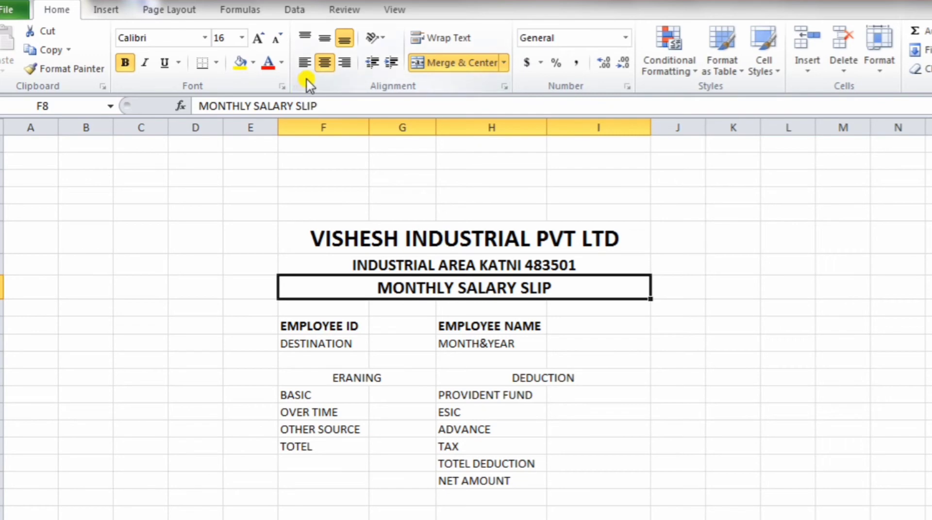
pyautogui.click(215, 64)
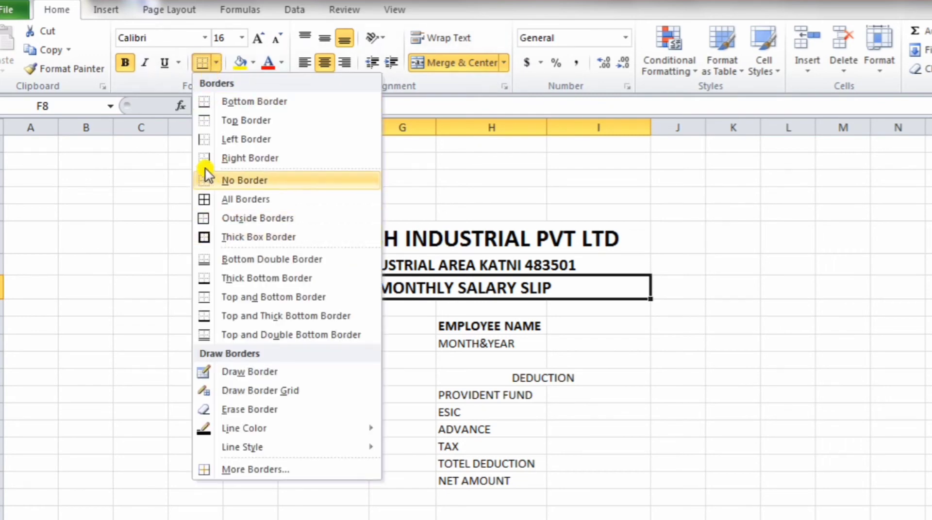
pyautogui.click(209, 279)
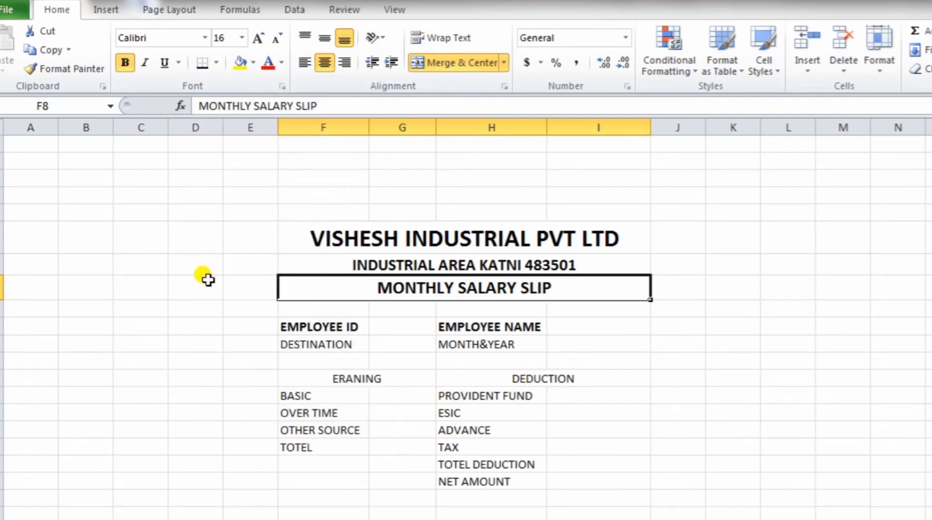
pyautogui.click(216, 63)
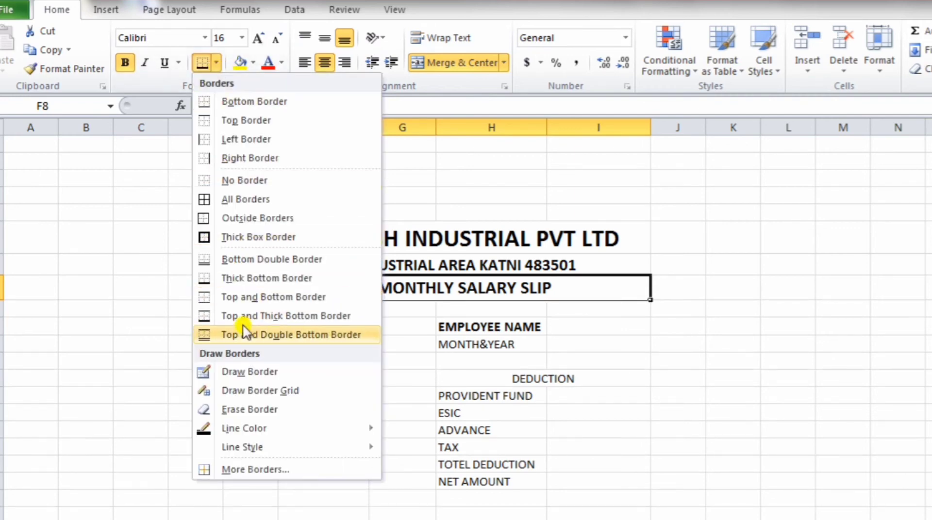
pyautogui.click(207, 279)
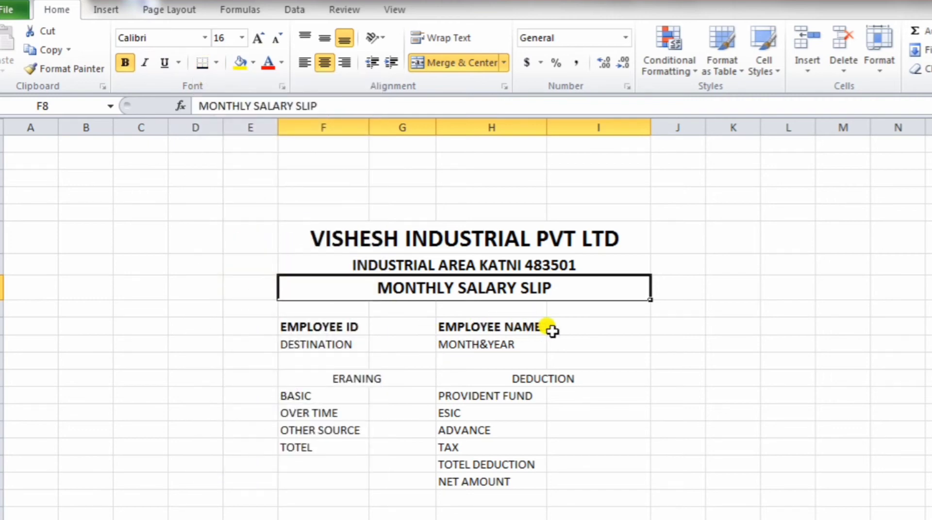
# Step: Apply All Borders to the employee and earnings table F10:I19
pyautogui.moveTo(295, 328); pyautogui.dragTo(560, 481)
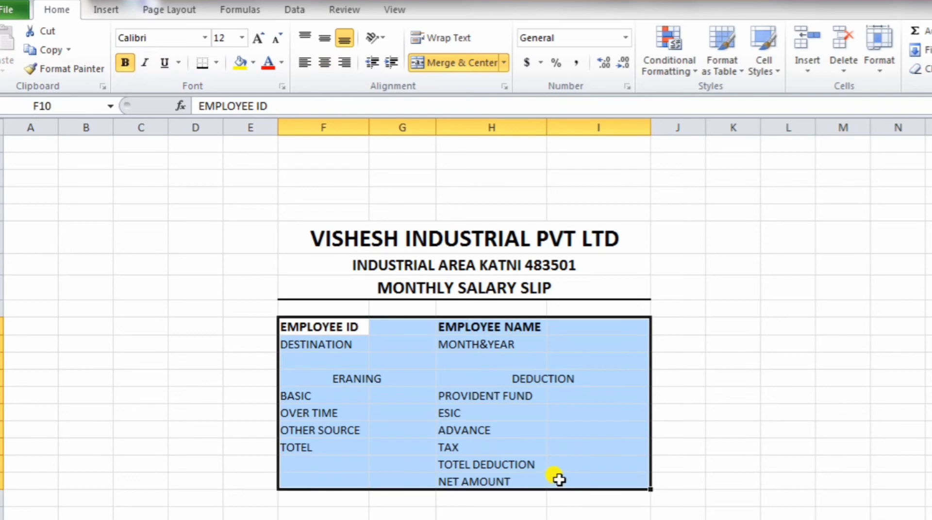
pyautogui.click(217, 64)
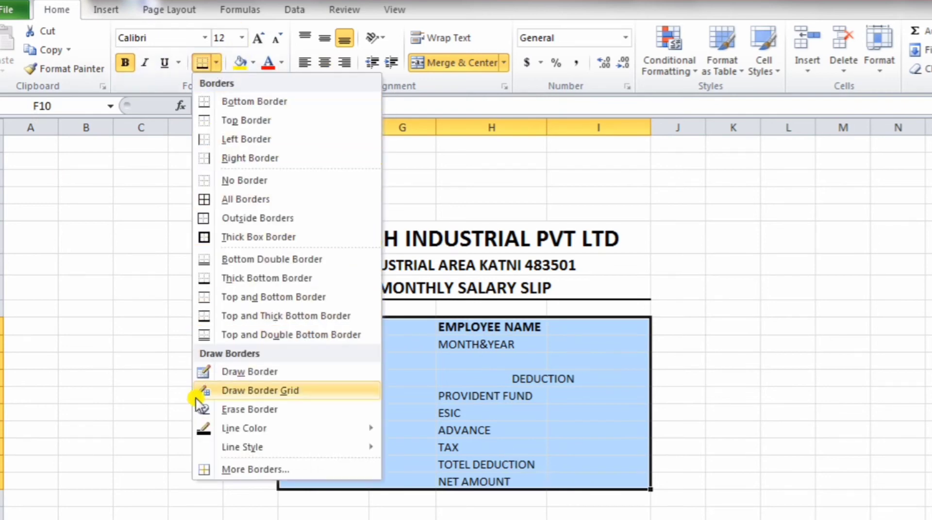
pyautogui.click(201, 199)
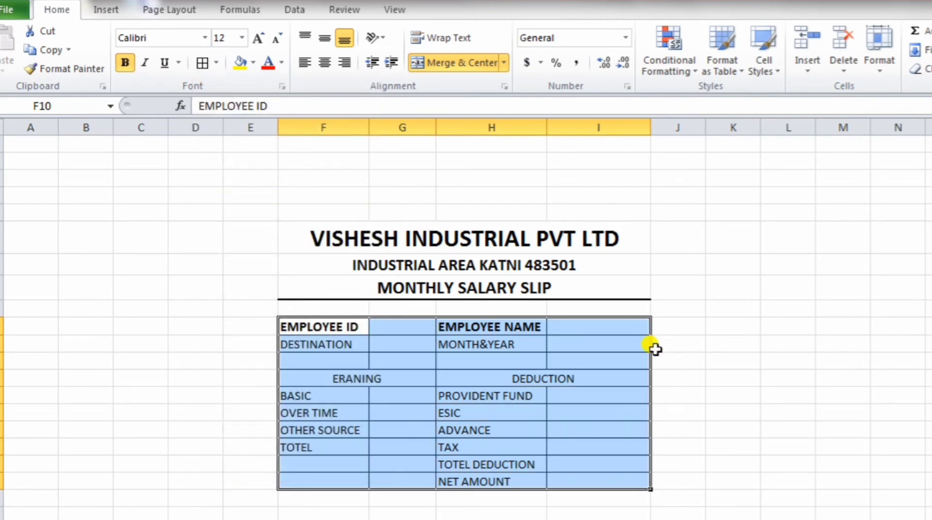
# Step: Give the company name F6 and address line F7 a Top and Thick Bottom Border
pyautogui.click(583, 242)
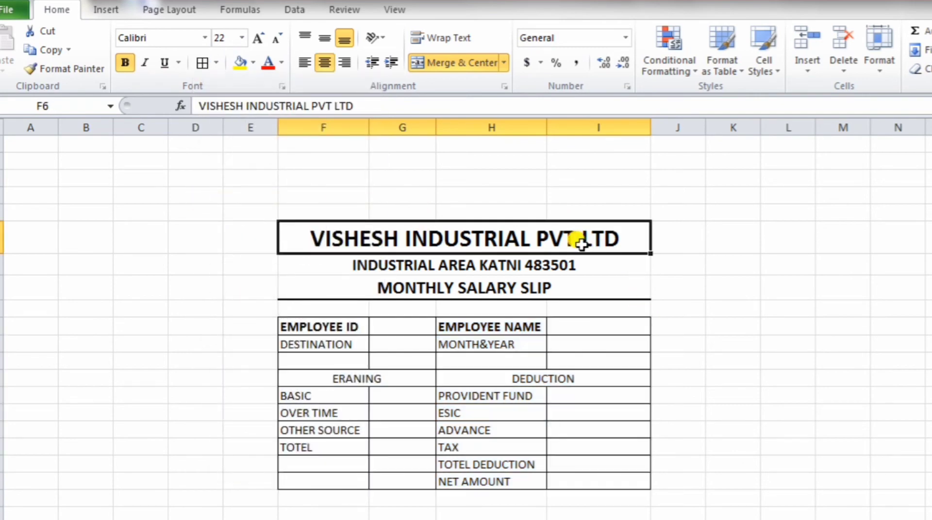
pyautogui.click(216, 64)
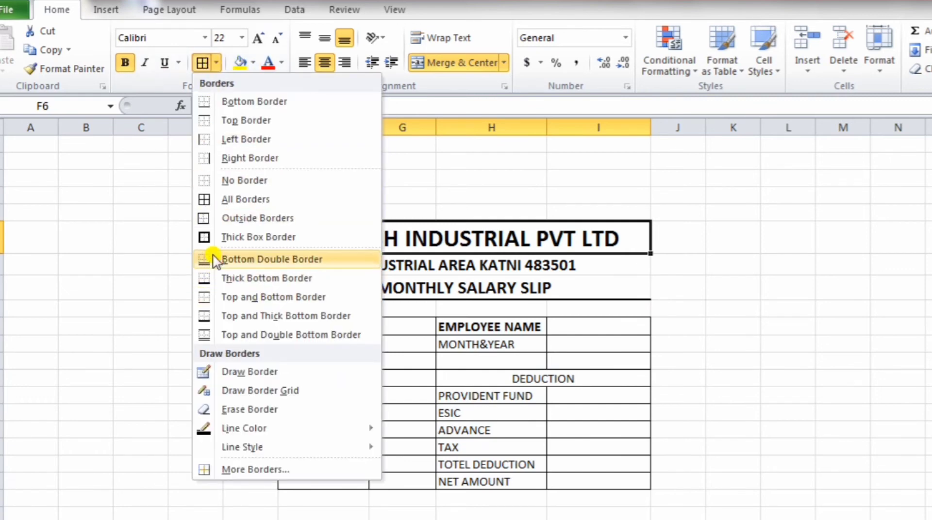
pyautogui.click(204, 318)
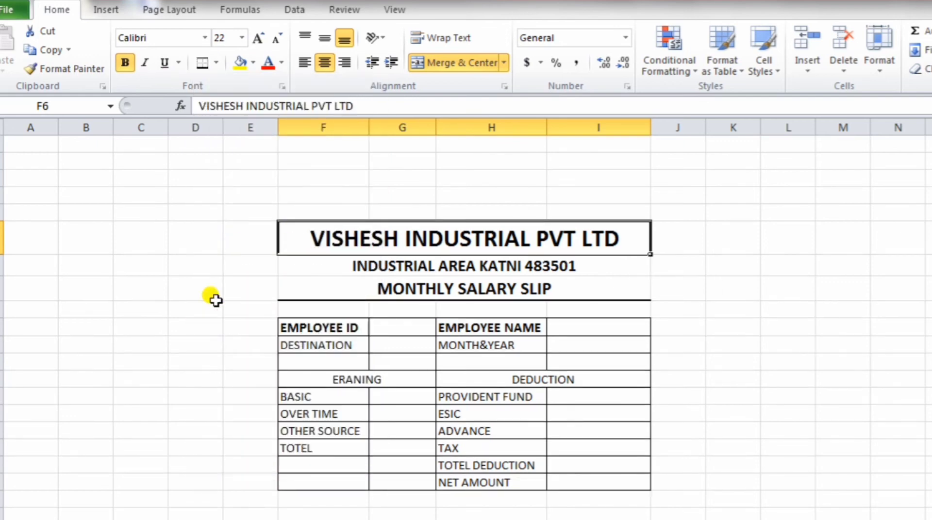
pyautogui.click(382, 267)
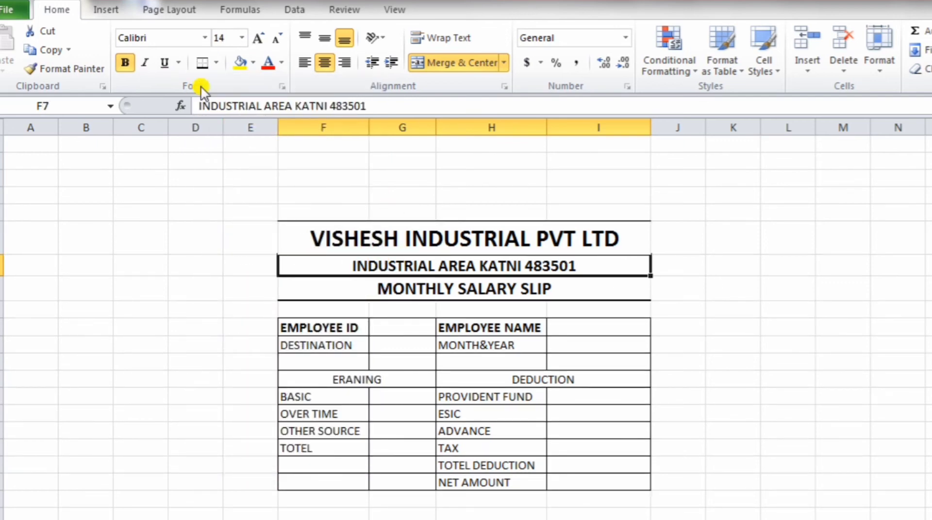
pyautogui.click(201, 62)
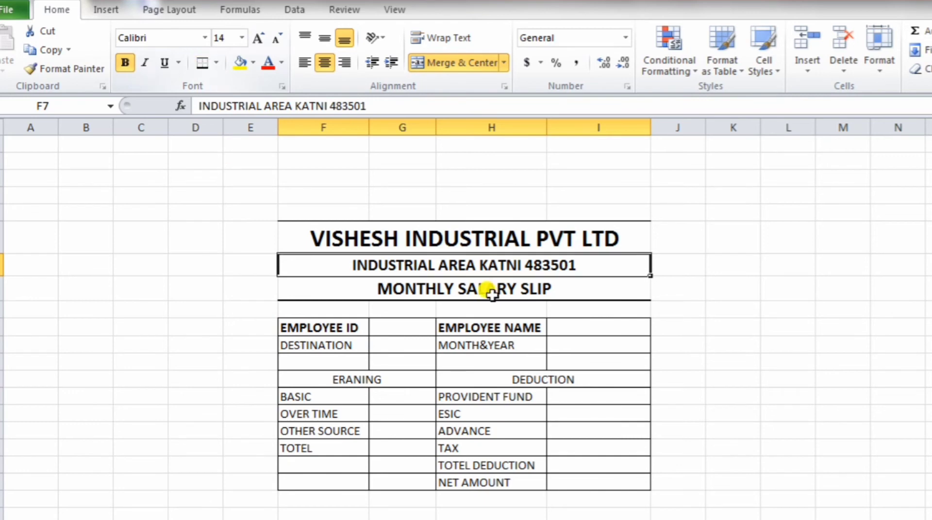
pyautogui.click(723, 465)
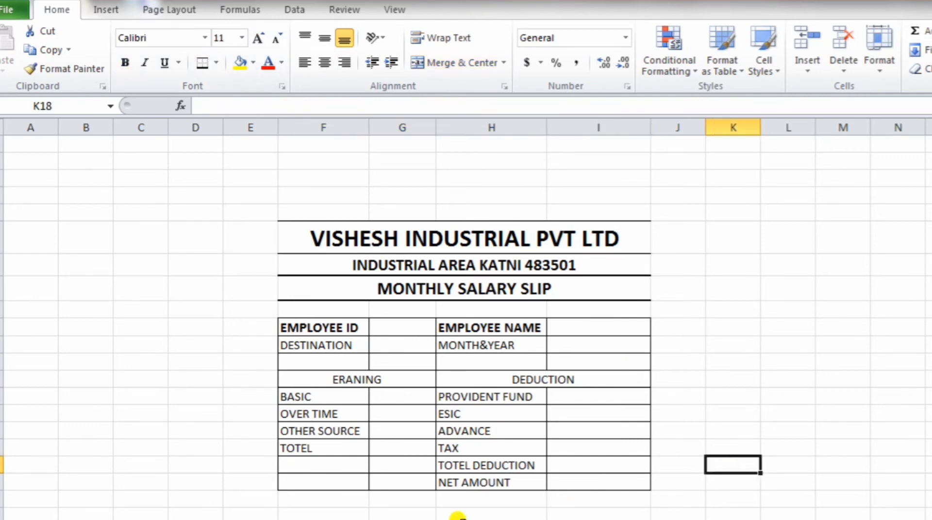
# Step: Enter 'SIGNATURE OF THE EMPLOYEE.........' in F21 below the bordered table
pyautogui.click(300, 513)
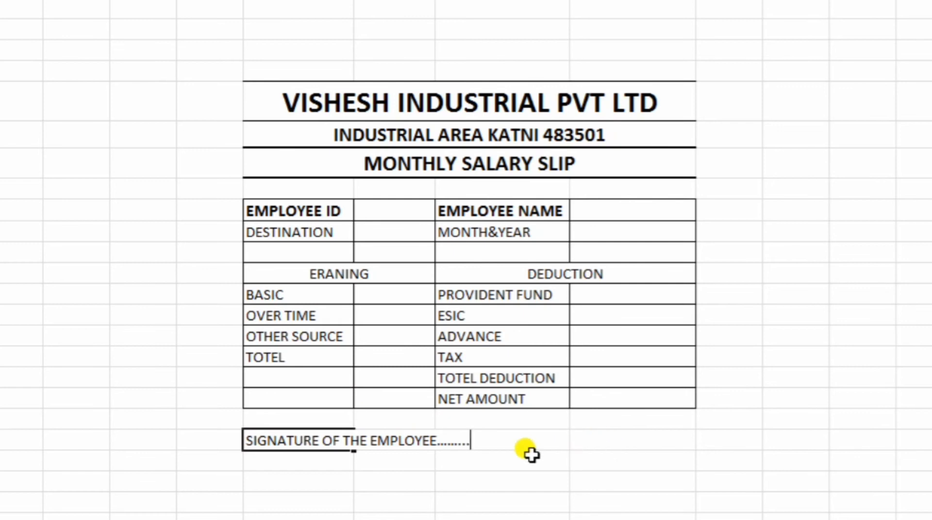
pyautogui.click(728, 379)
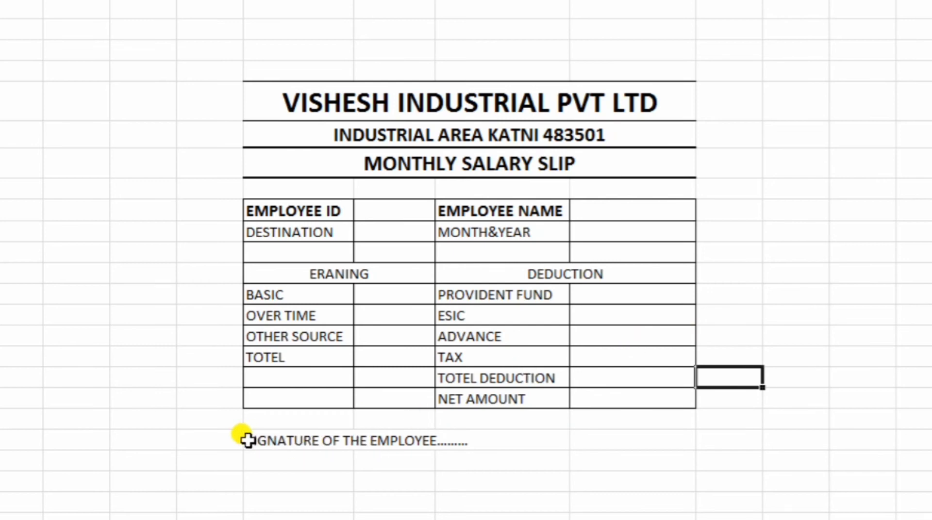
pyautogui.click(262, 439)
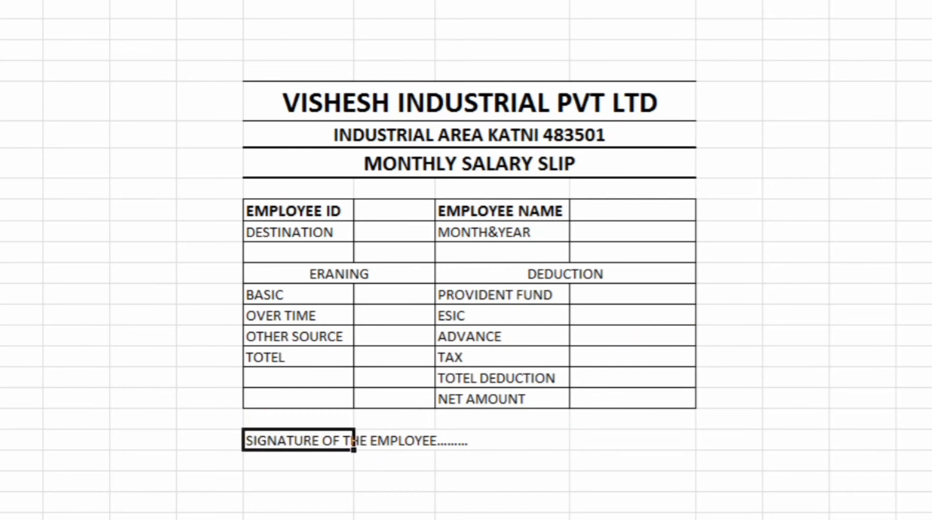
pyautogui.click(243, 65)
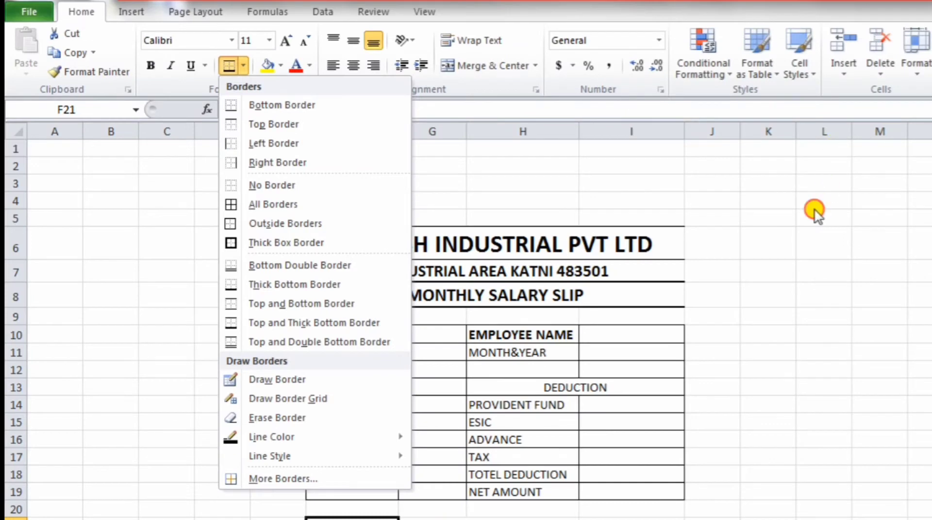
pyautogui.click(814, 209)
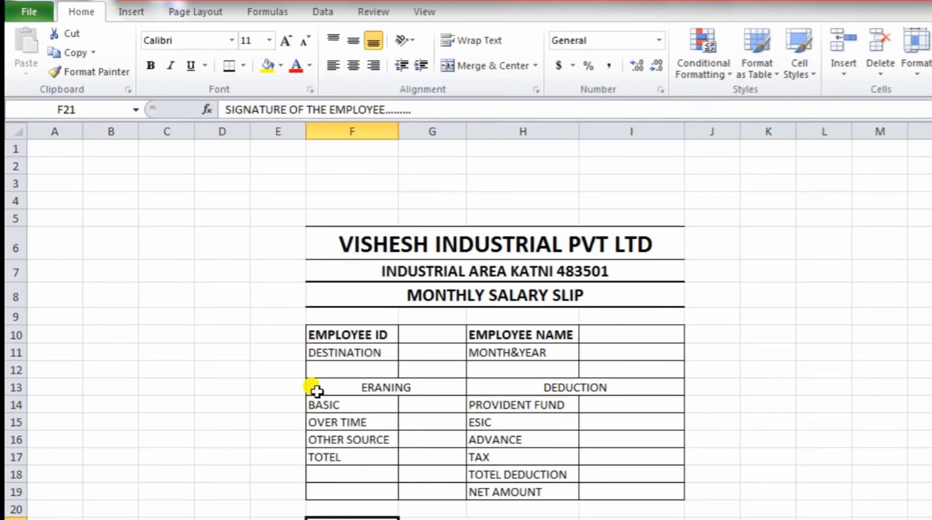
# Step: Format the ERANING and DEDUCTION headings in F13:I13 as bold, size 14, blue font
pyautogui.moveTo(314, 386); pyautogui.dragTo(558, 388)
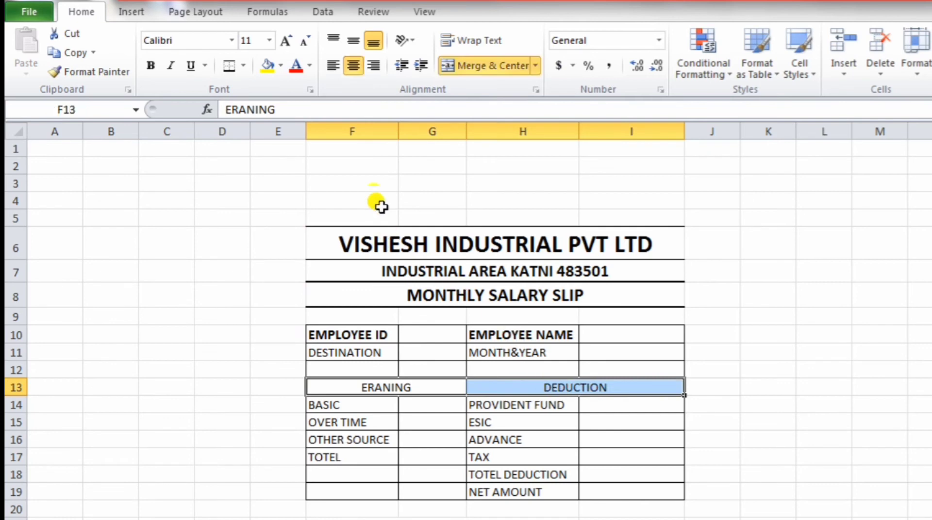
pyautogui.click(152, 67)
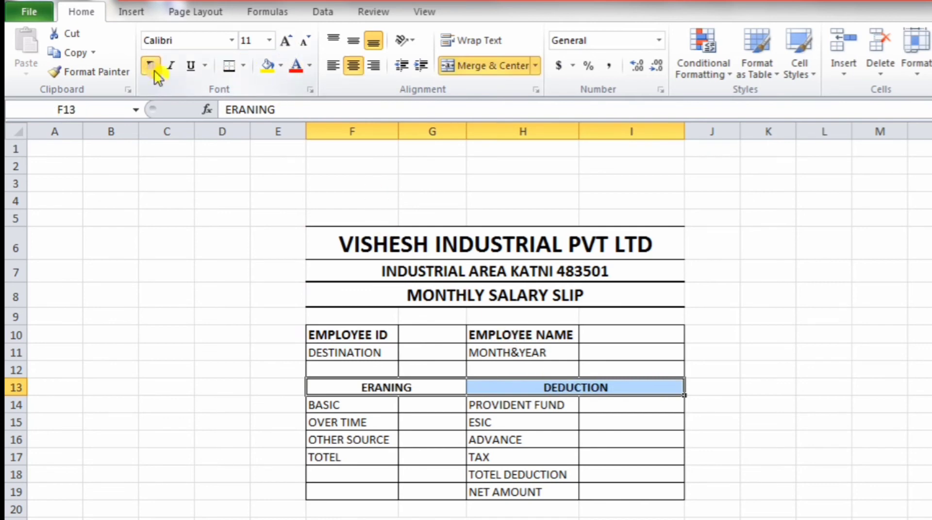
pyautogui.click(270, 41)
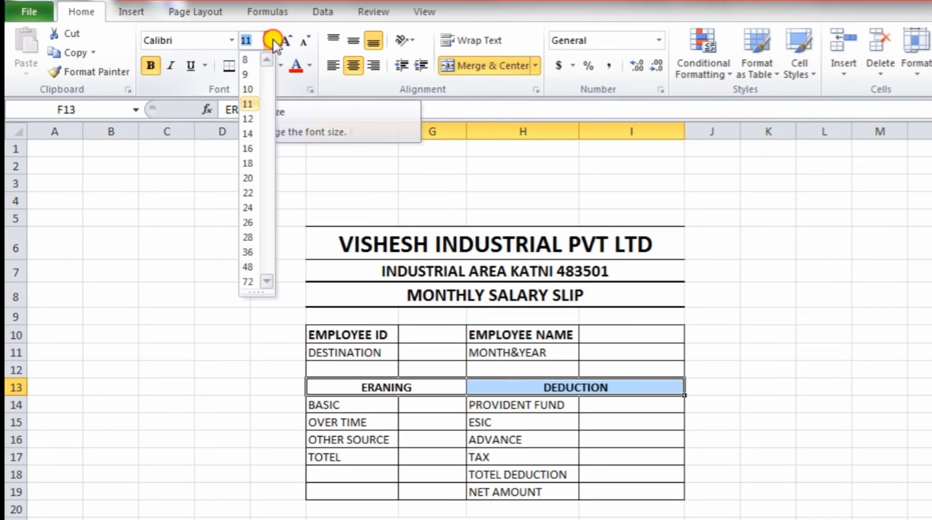
pyautogui.click(251, 136)
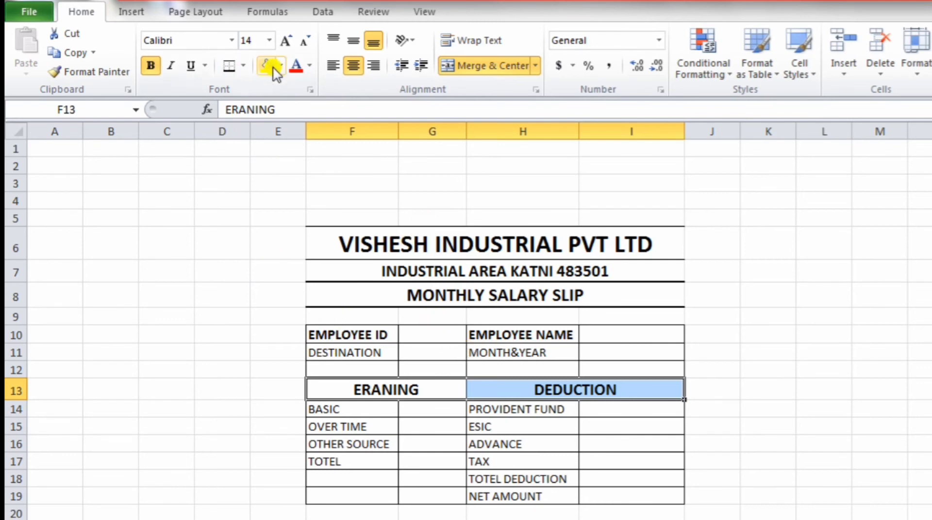
pyautogui.click(308, 69)
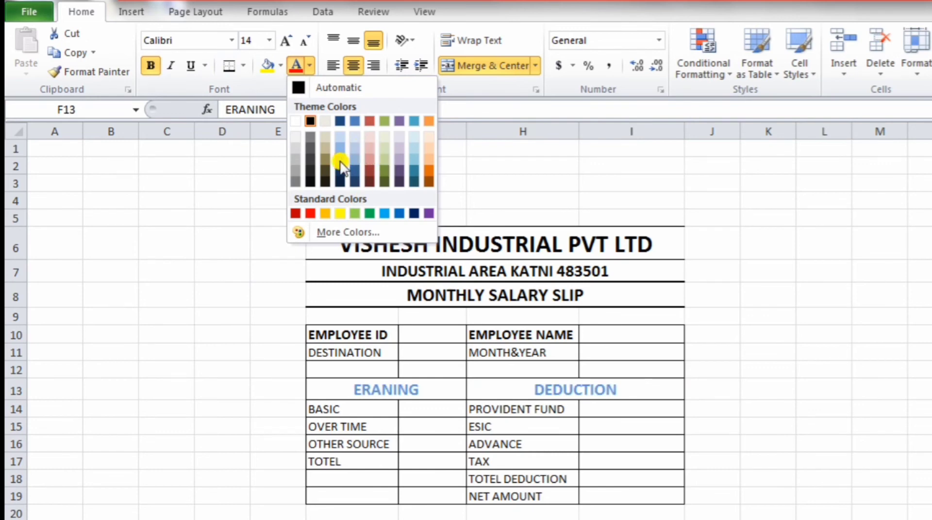
pyautogui.click(398, 214)
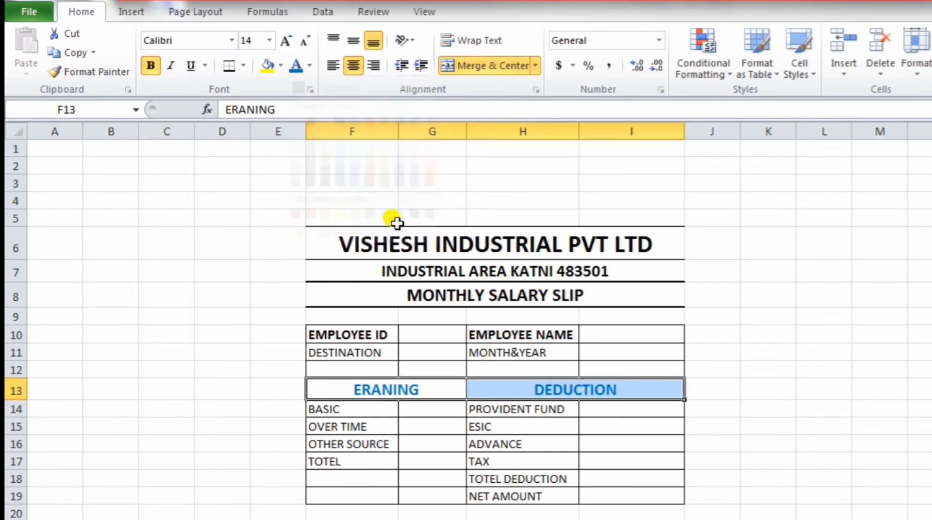
pyautogui.click(742, 338)
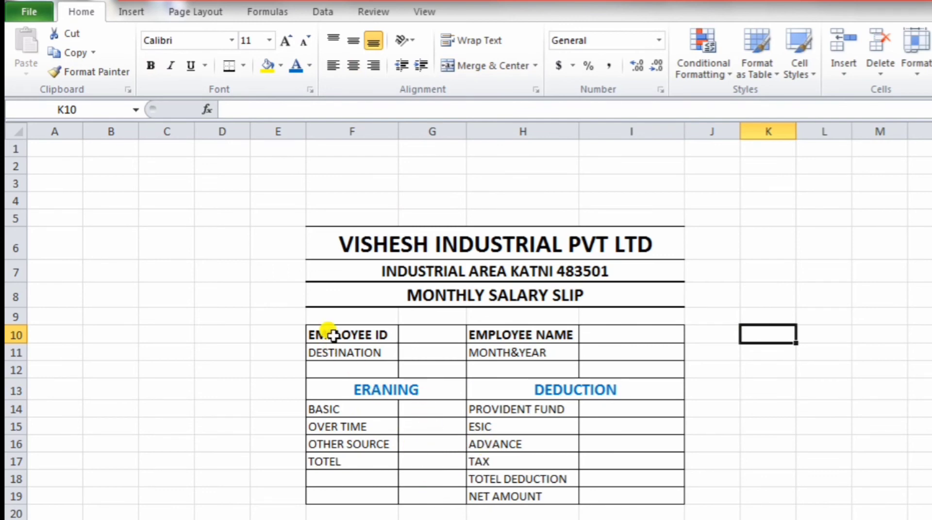
# Step: Enter the employee ID, designation MENTINENCE, the employee's name and Oct-19, widening column G
pyautogui.click(410, 340)
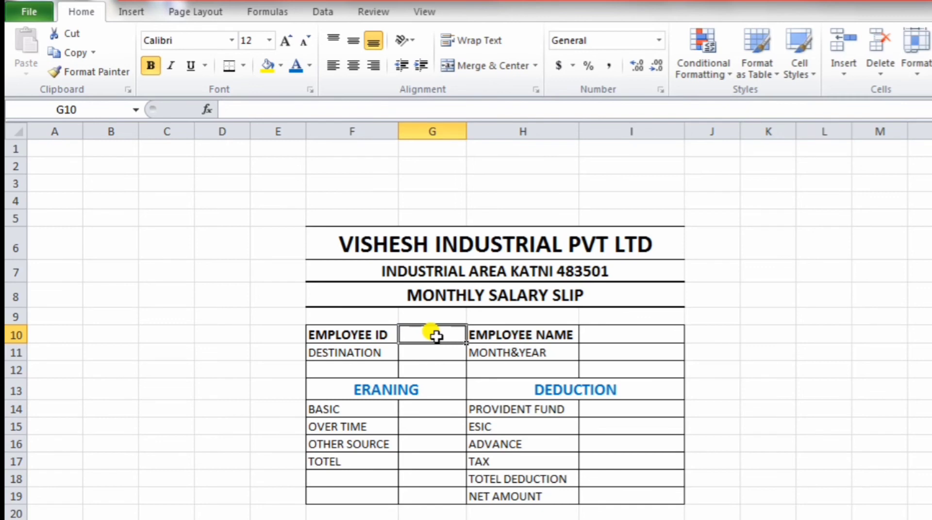
pyautogui.write('101')
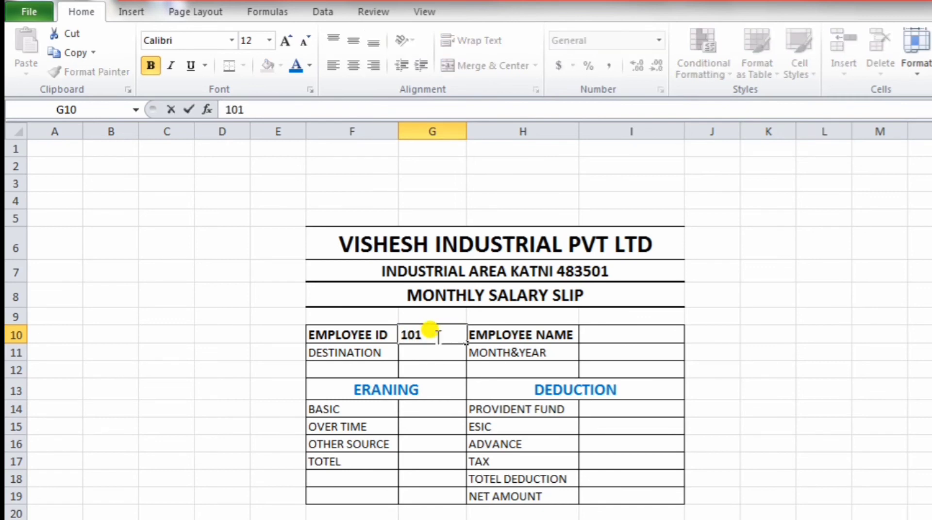
pyautogui.press('Return')
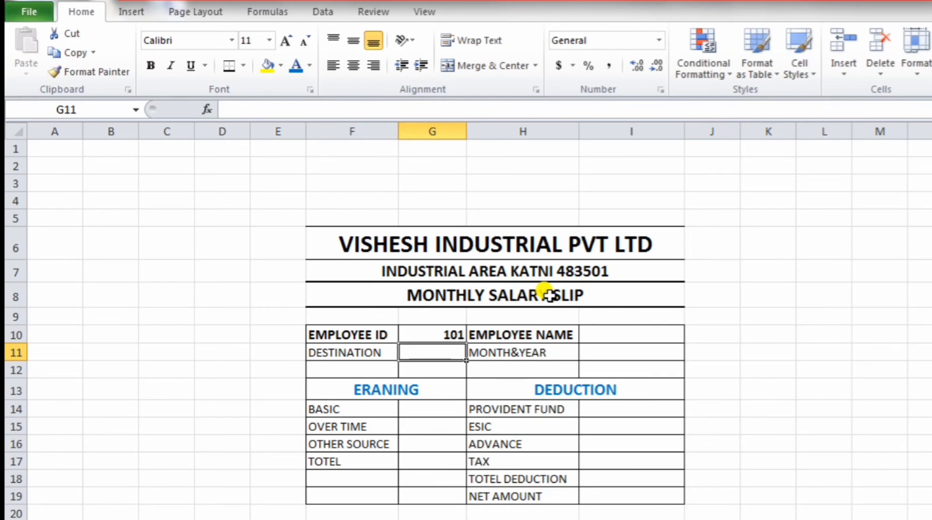
pyautogui.write('MENTINE')
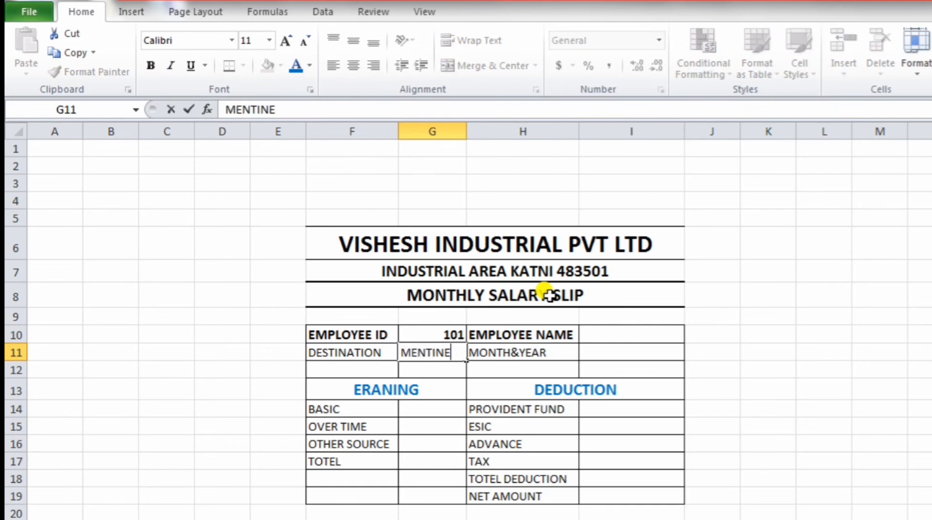
pyautogui.write('NCE')
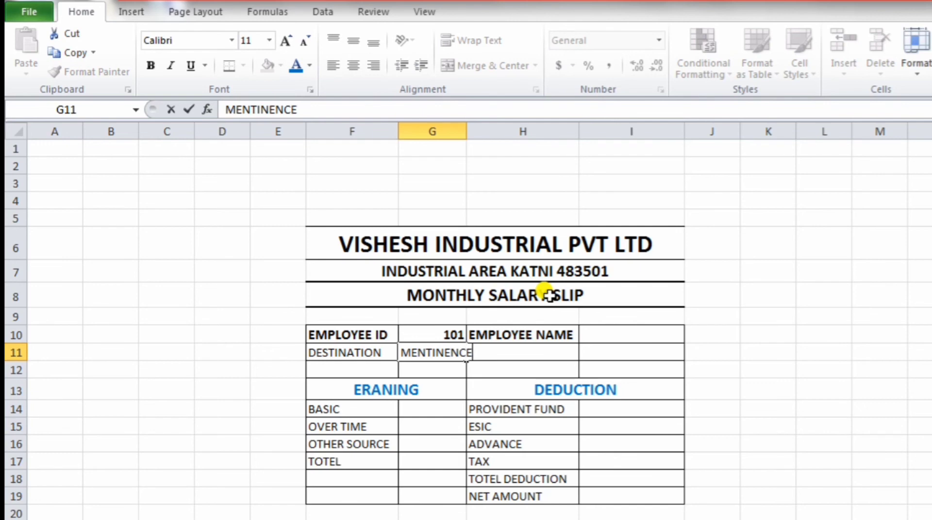
pyautogui.click(600, 335)
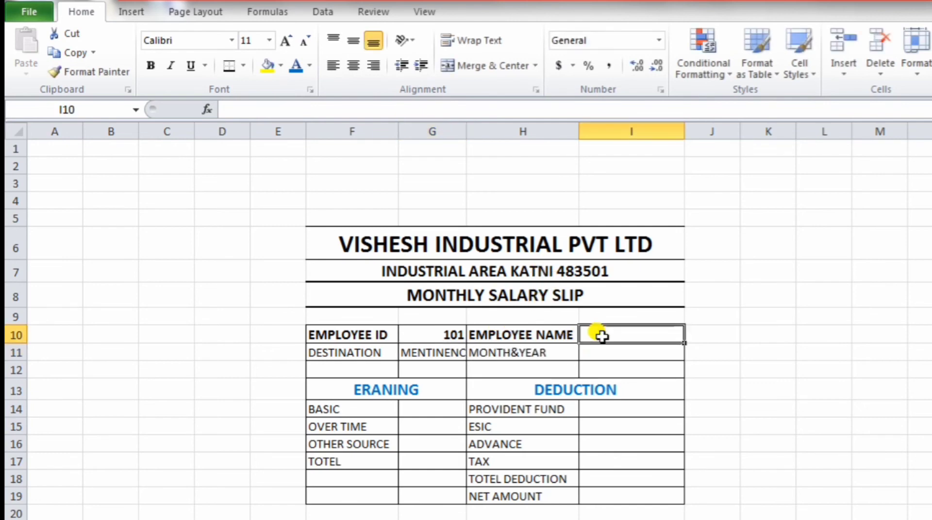
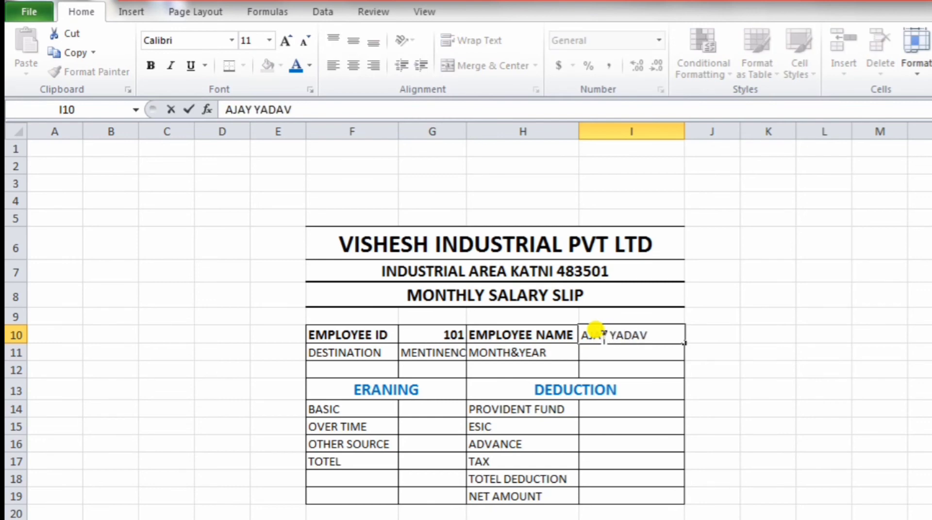
pyautogui.scroll(-1, 595, 330)
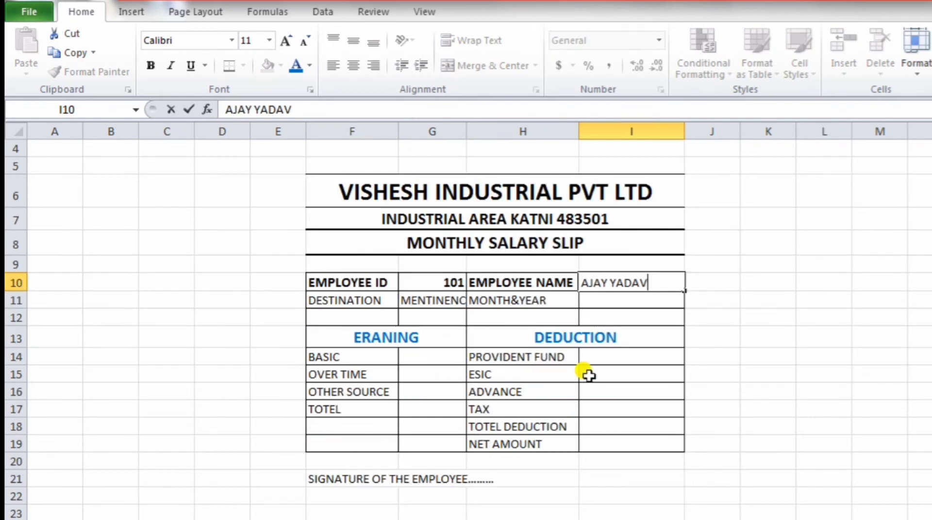
pyautogui.click(595, 300)
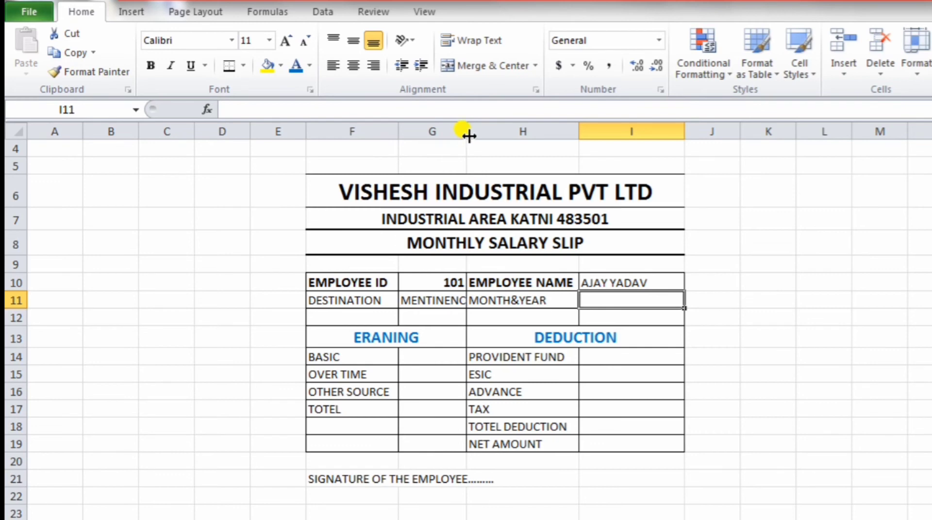
pyautogui.moveTo(469, 137); pyautogui.dragTo(481, 130)
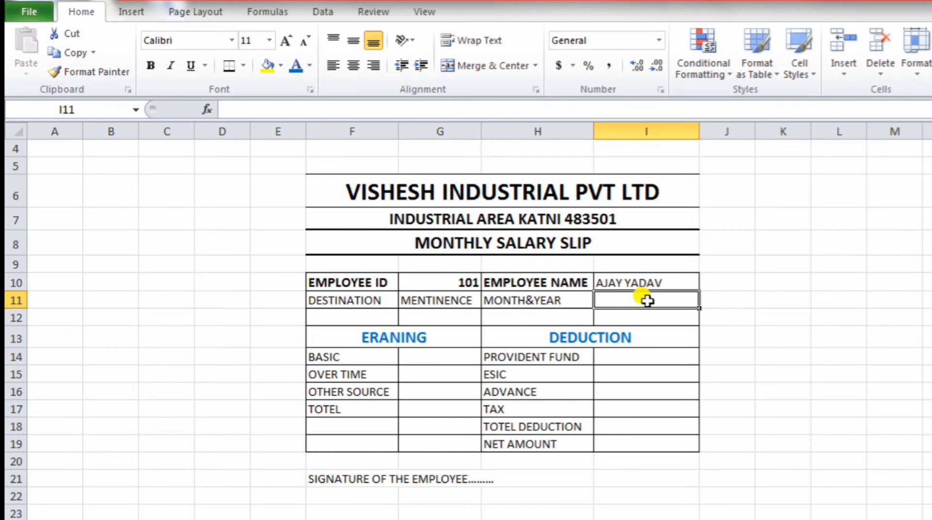
pyautogui.click(662, 388)
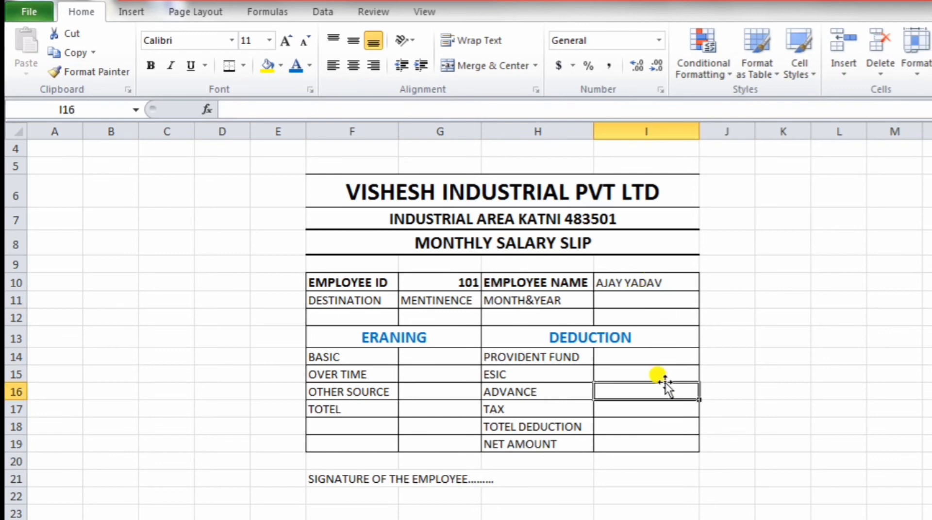
pyautogui.click(637, 306)
pyautogui.write('10/2019')
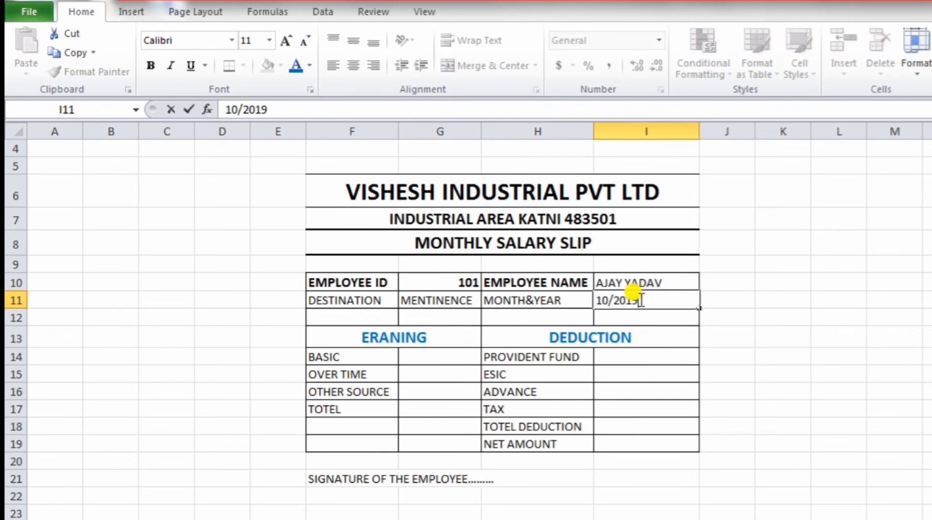
pyautogui.click(461, 350)
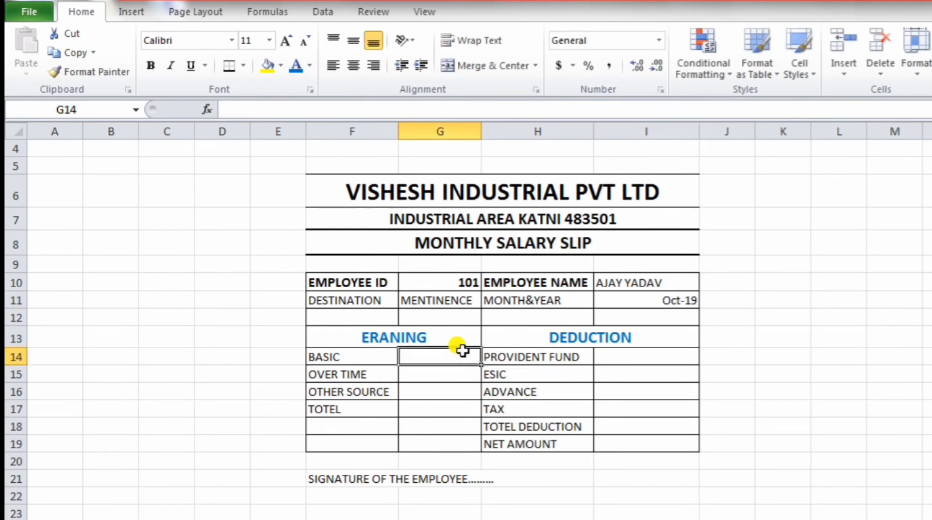
# Step: Enter earnings 10000, 1500 and 600 and centre the amounts in G14:G17
pyautogui.write('1')
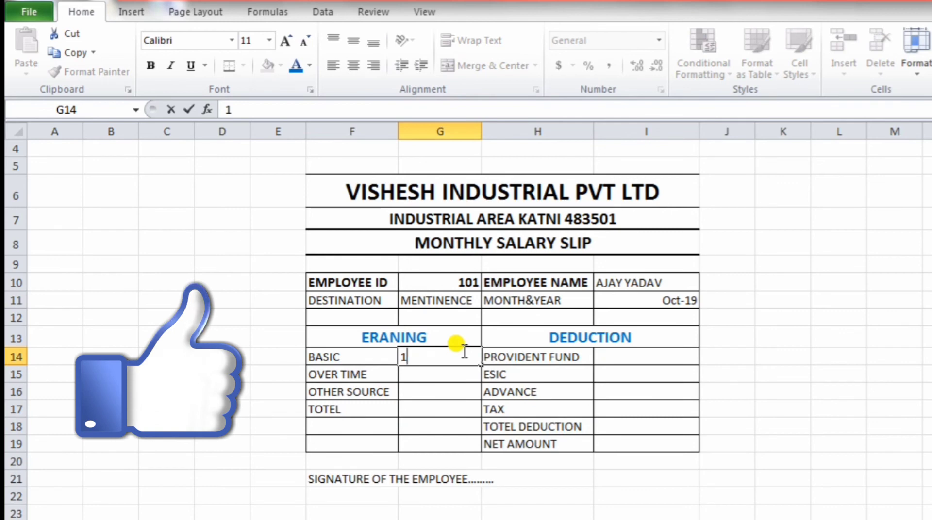
pyautogui.write('0000')
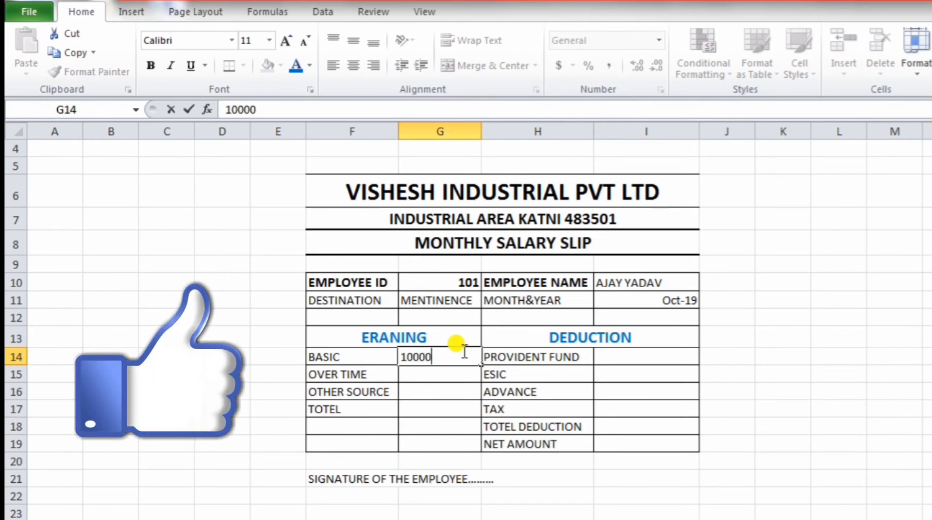
pyautogui.press('Return')
pyautogui.write('1')
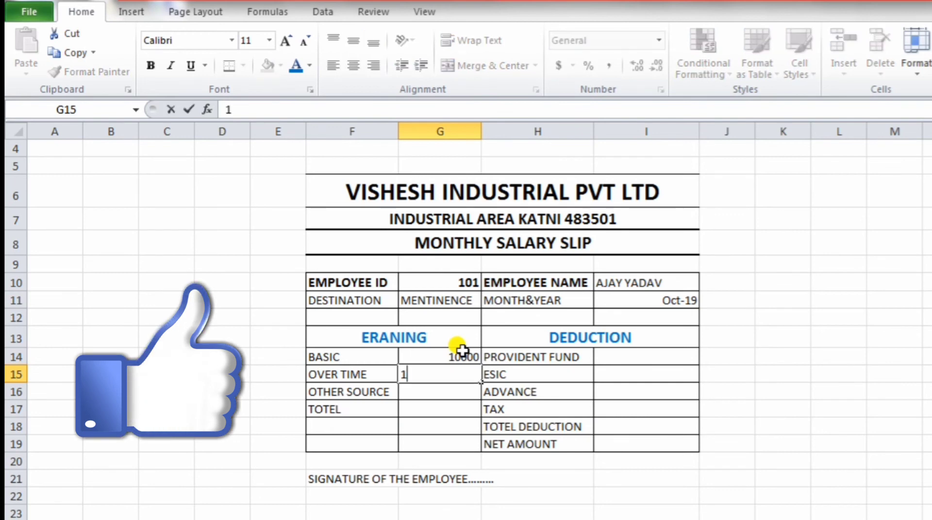
pyautogui.write('500')
pyautogui.press('Return')
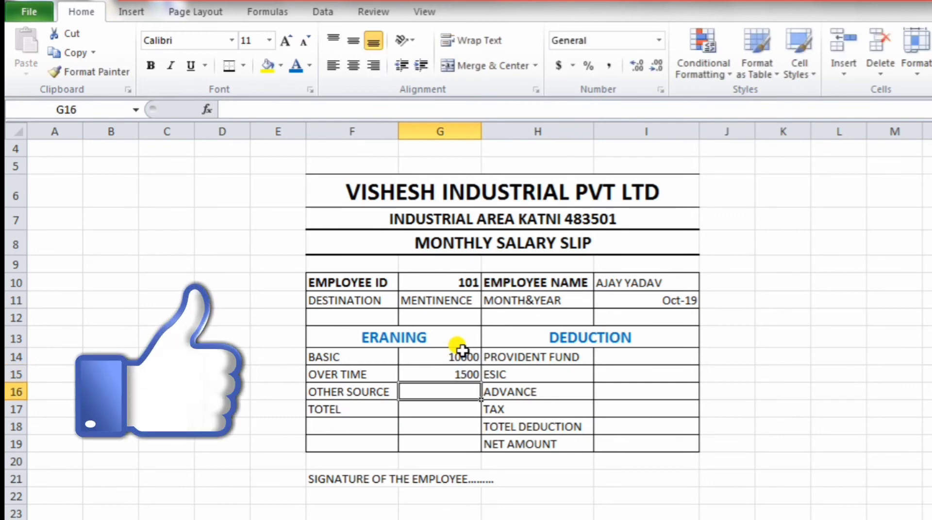
pyautogui.write('60')
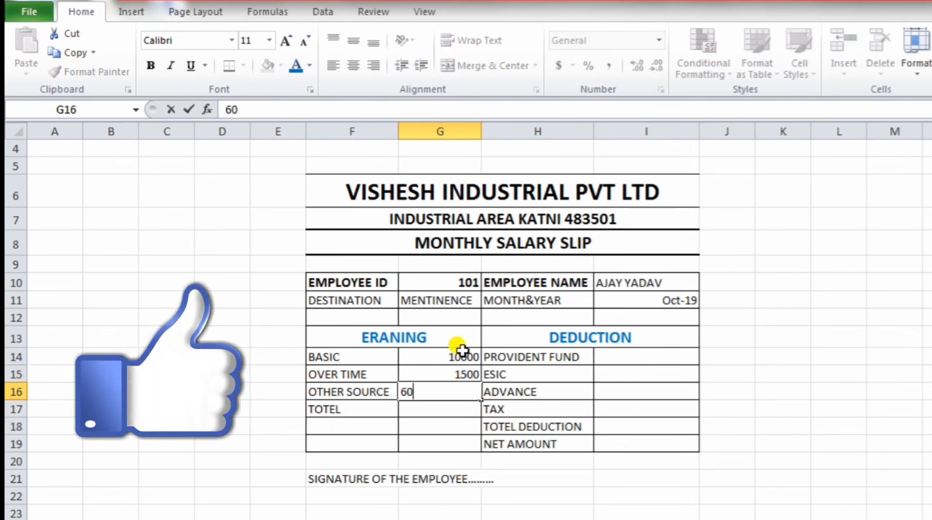
pyautogui.write('0')
pyautogui.click(436, 408)
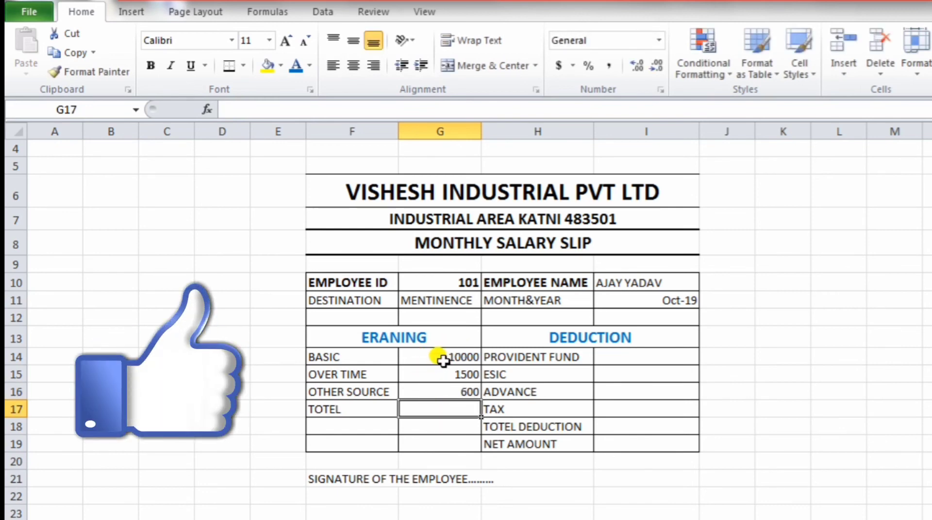
pyautogui.moveTo(439, 356); pyautogui.dragTo(439, 409)
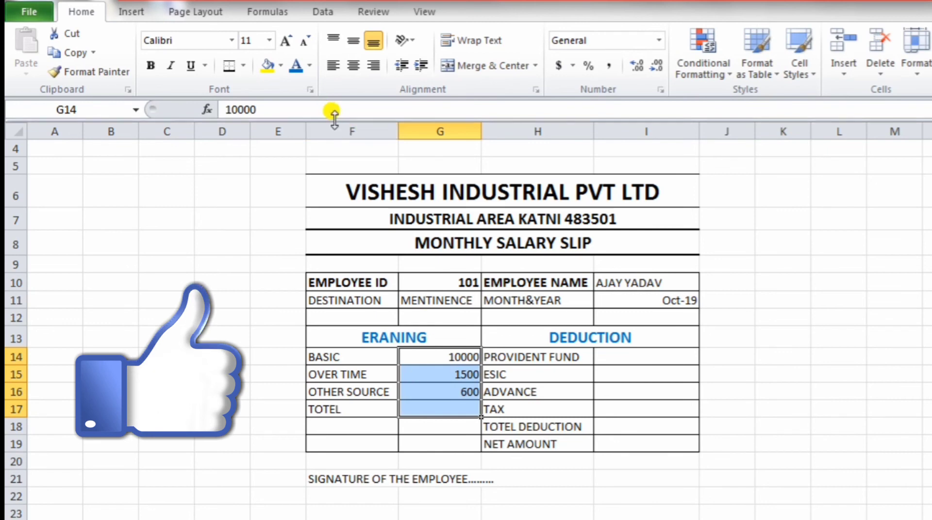
pyautogui.click(355, 66)
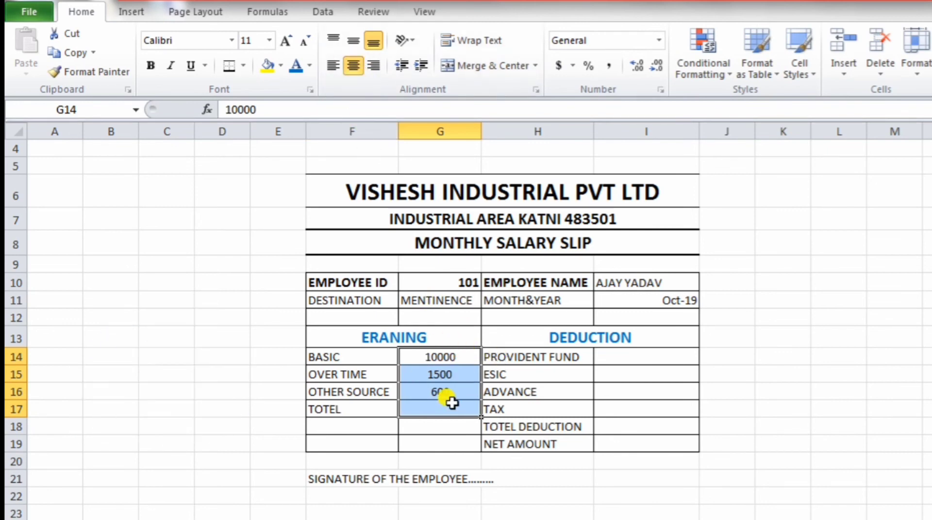
pyautogui.click(428, 410)
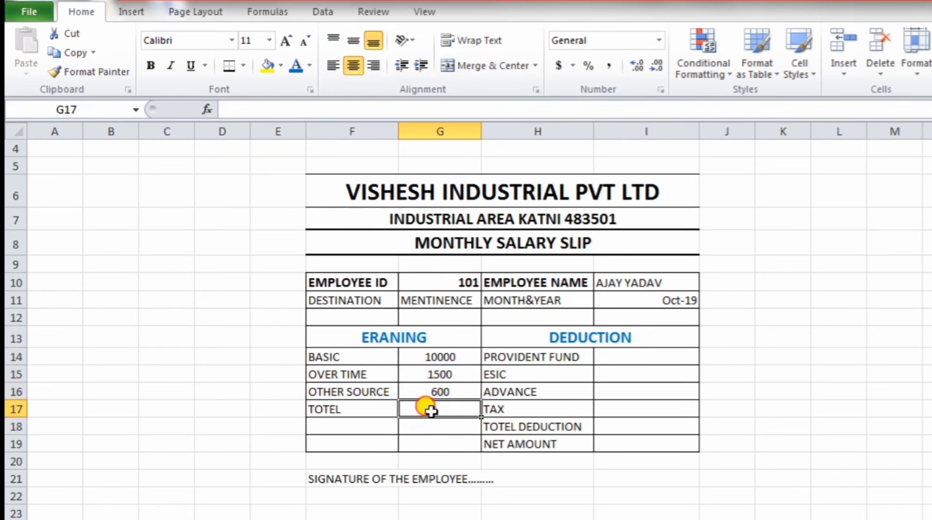
# Step: Enter =SUM(G14:G16) in the TOTEL earnings cell G17, giving 12100
pyautogui.doubleClick(427, 410)
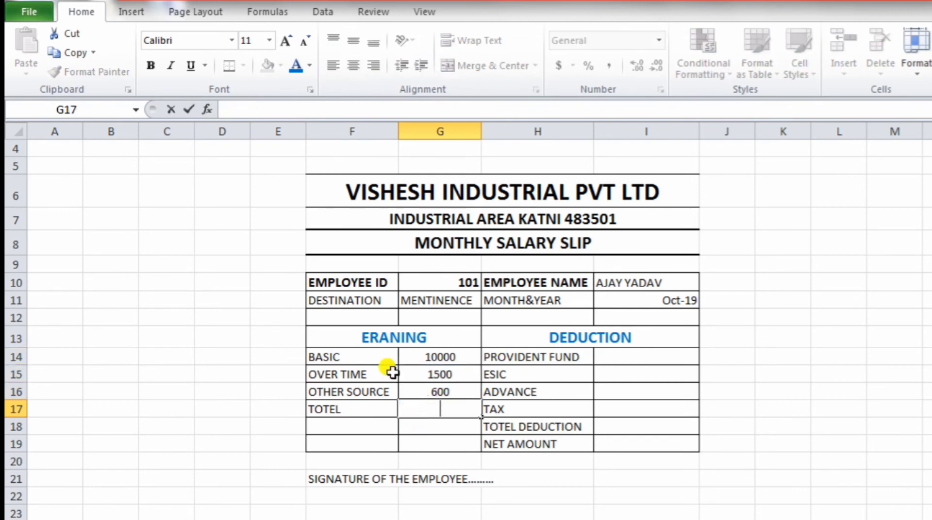
pyautogui.click(286, 110)
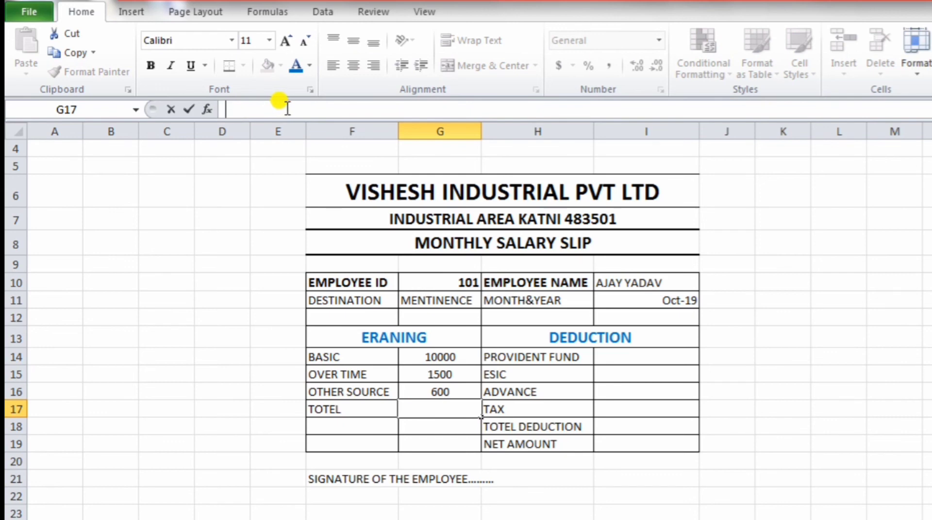
pyautogui.write('=SUM')
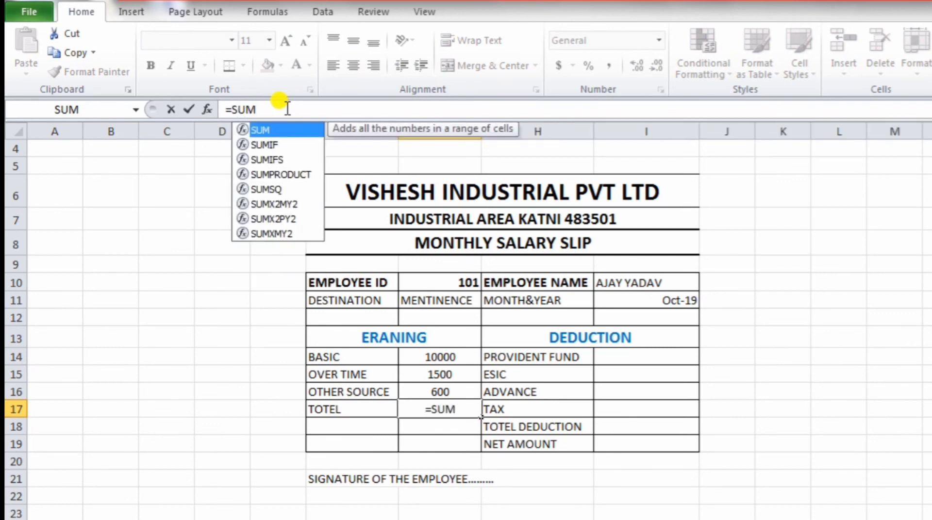
pyautogui.write('(')
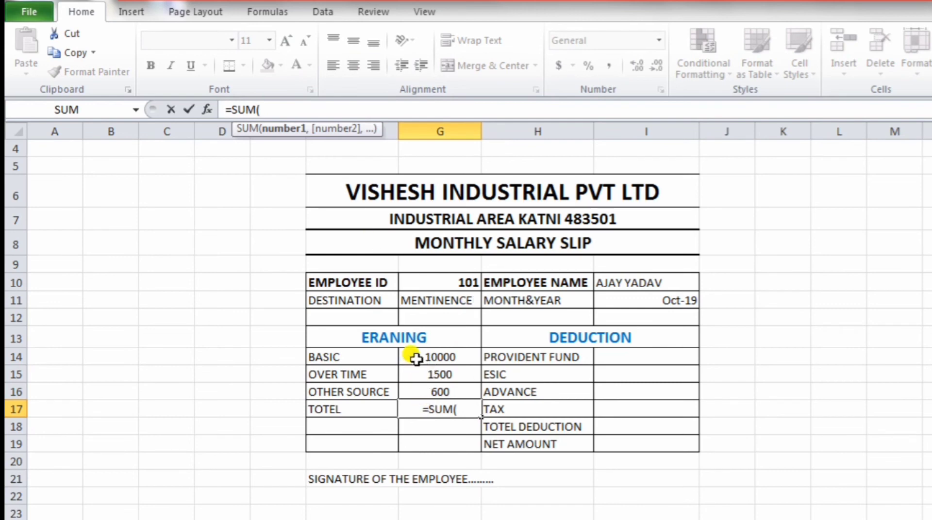
pyautogui.moveTo(416, 356); pyautogui.dragTo(422, 392)
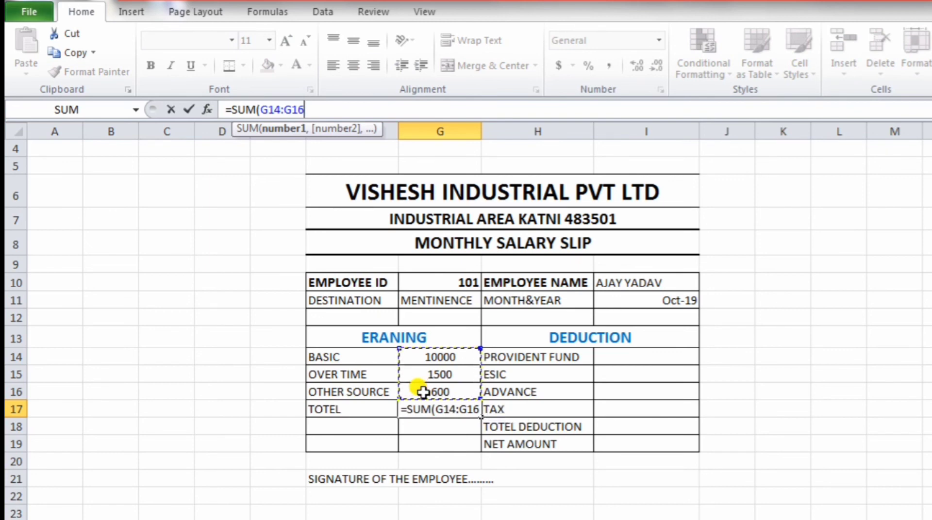
pyautogui.write(')')
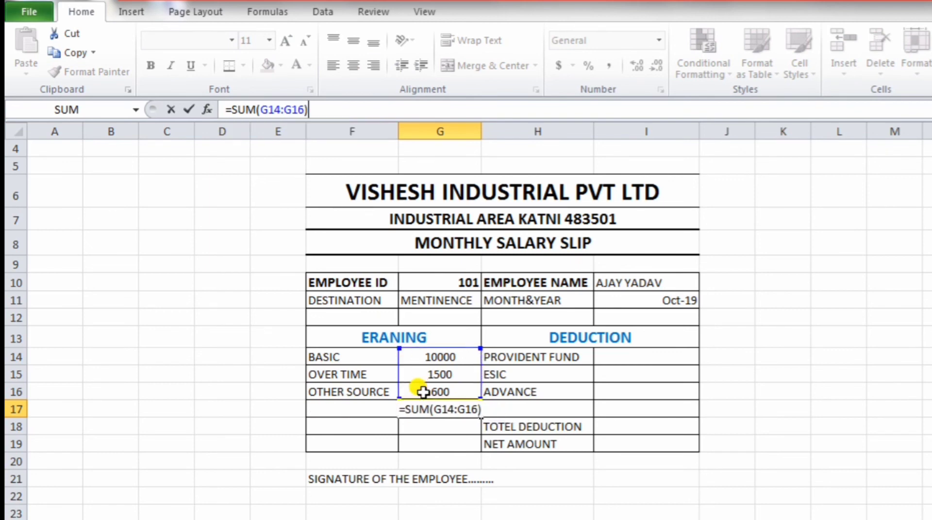
pyautogui.press('Return')
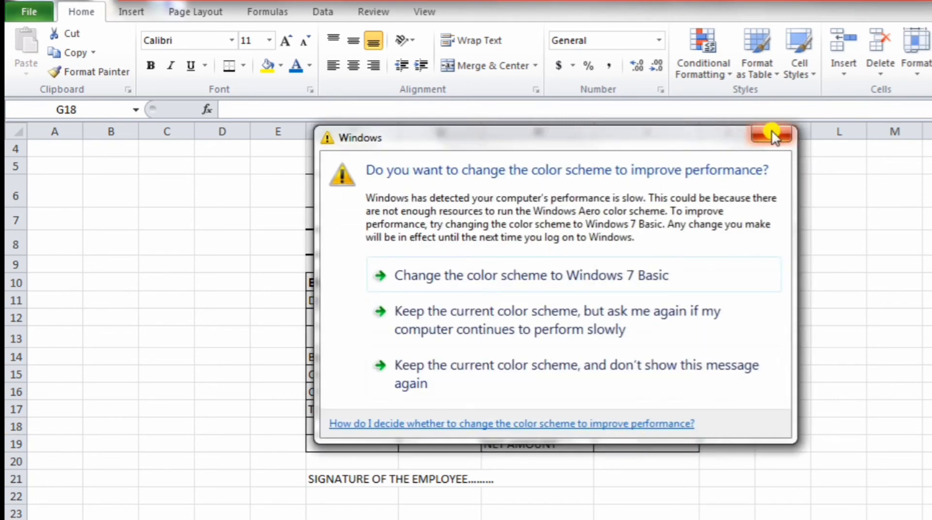
# Step: Enter deductions 950, 150 and 1000 for PROVIDENT FUND, ESIC and ADVANCE
pyautogui.click(774, 135)
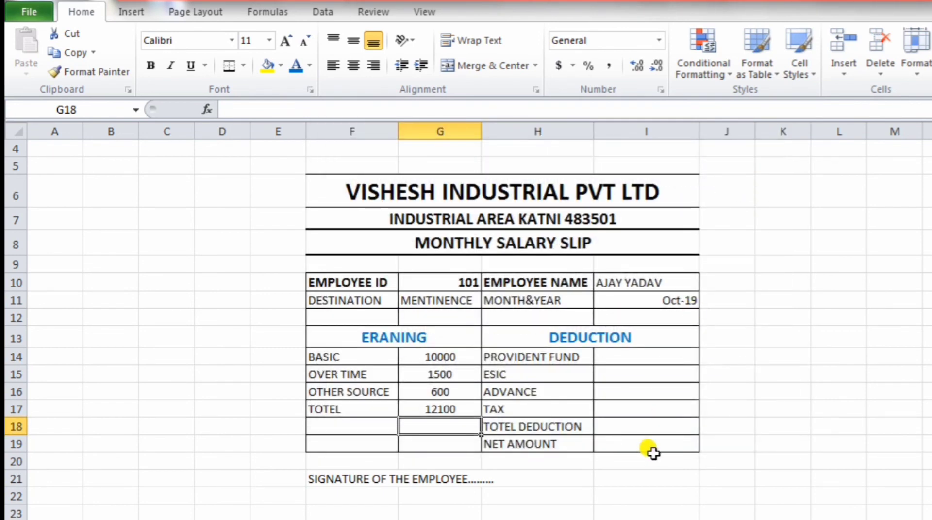
pyautogui.click(630, 357)
pyautogui.write('950')
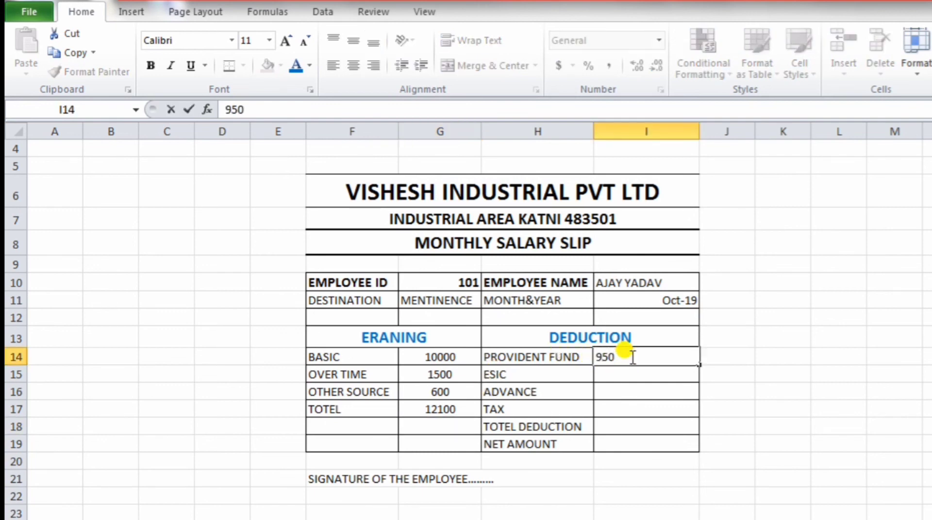
pyautogui.press('Return')
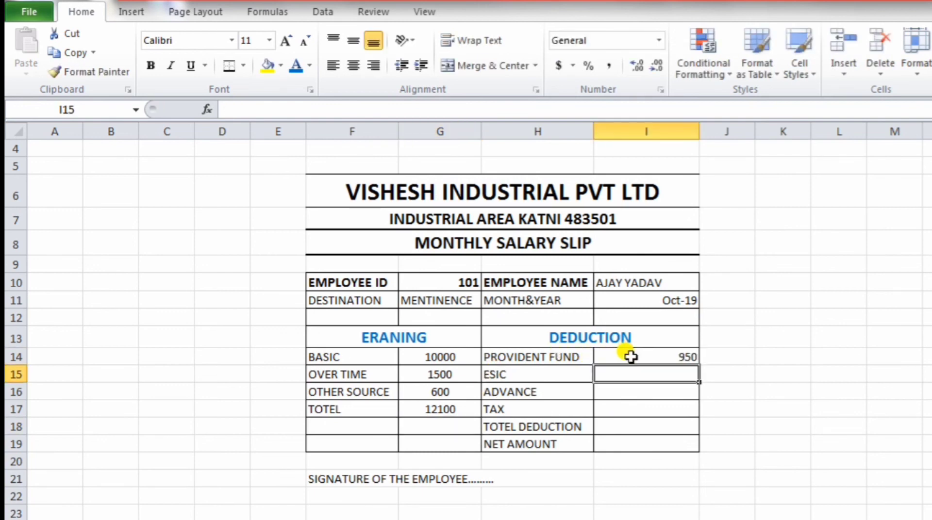
pyautogui.write('150')
pyautogui.press('Return')
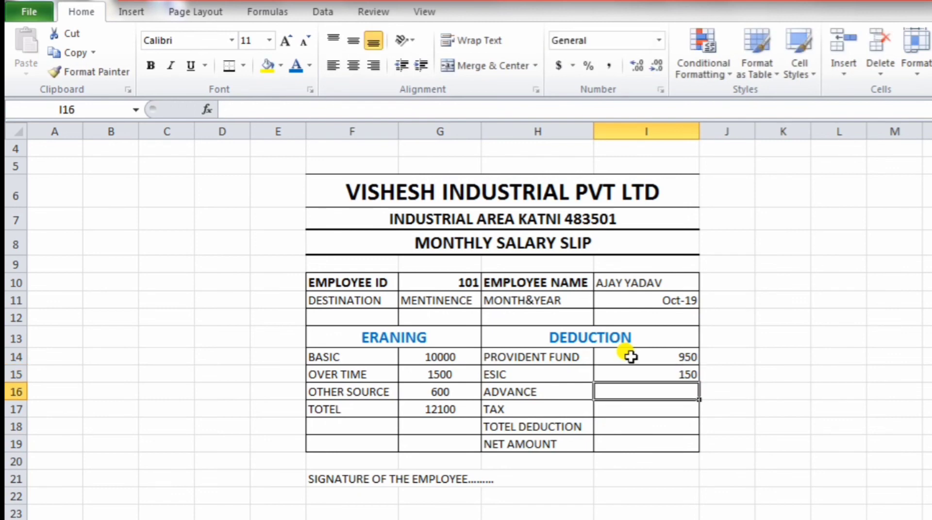
pyautogui.write('1000')
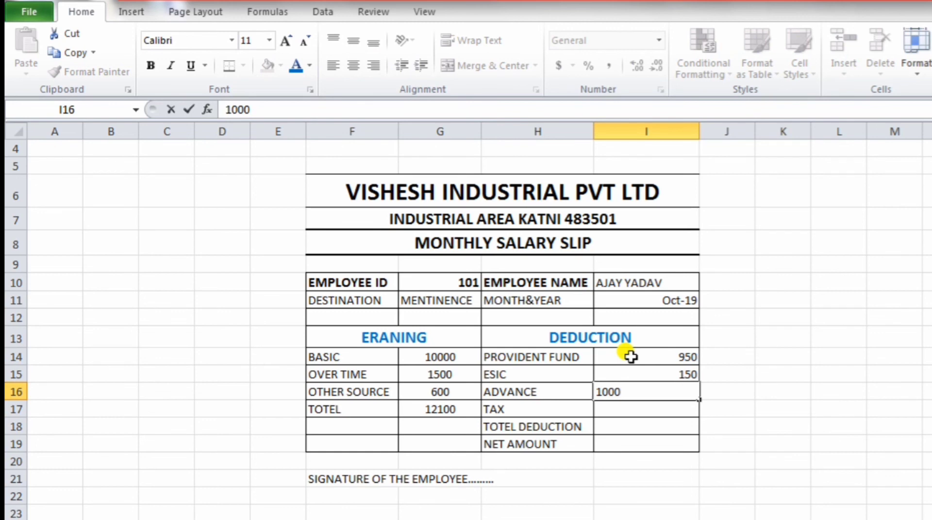
pyautogui.press('Return')
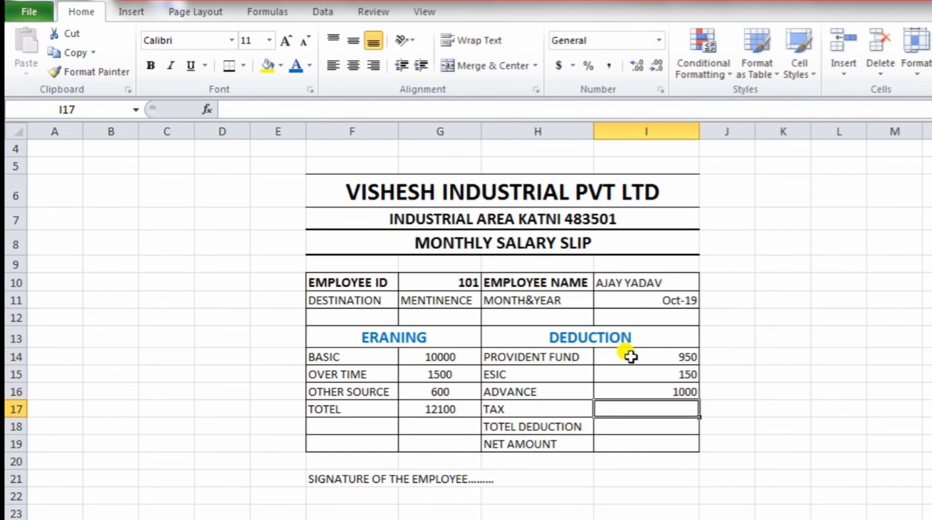
pyautogui.click(625, 427)
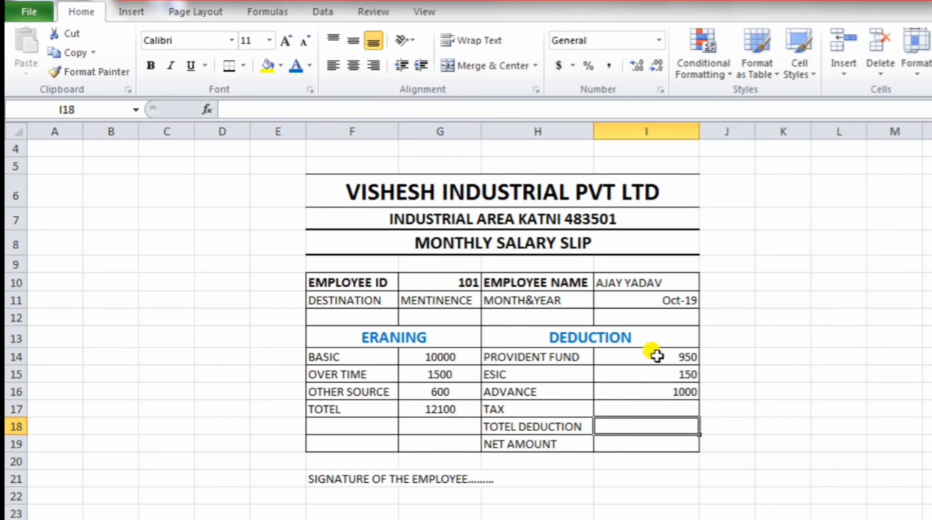
# Step: Centre the deduction amounts in I14:I17
pyautogui.moveTo(657, 356); pyautogui.dragTo(666, 410)
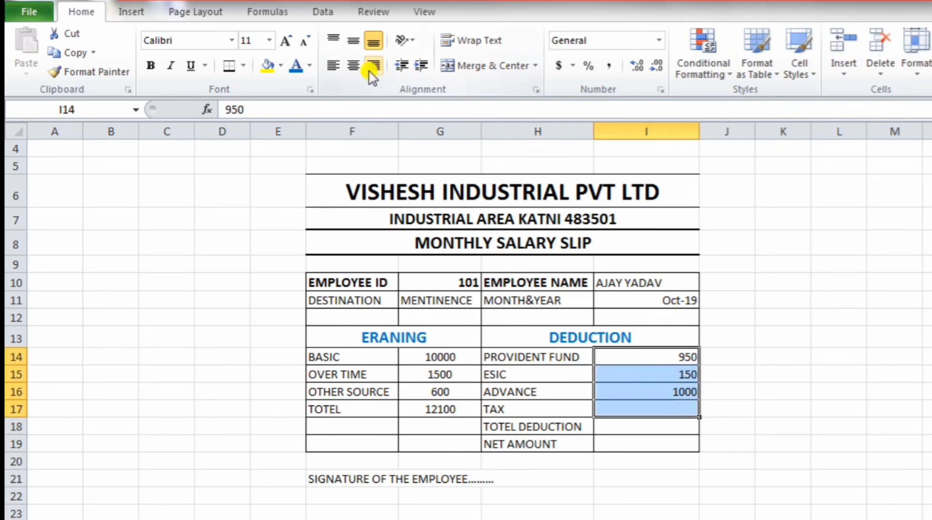
pyautogui.click(353, 66)
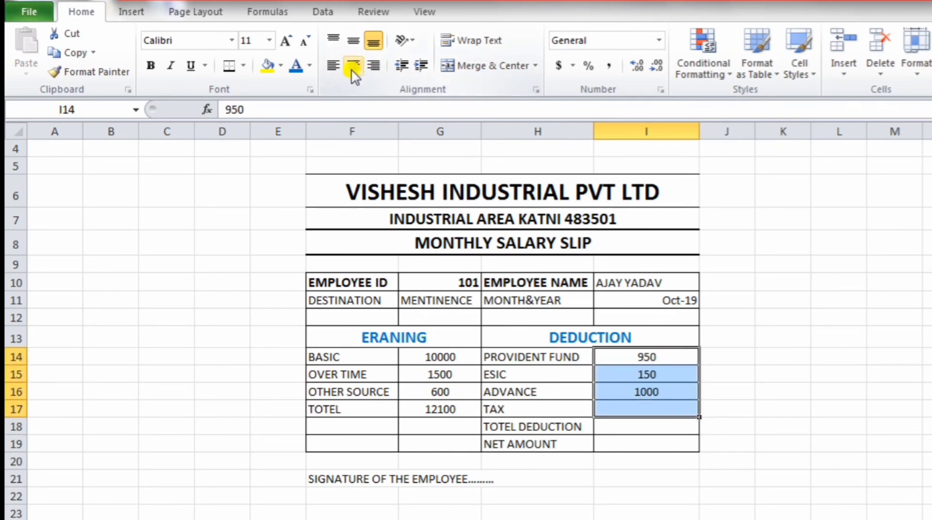
pyautogui.doubleClick(649, 426)
pyautogui.click(285, 108)
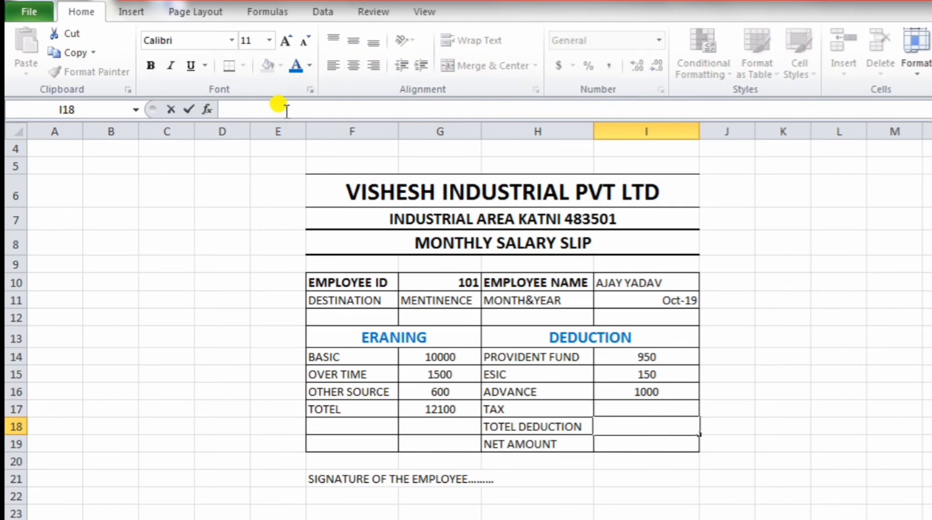
# Step: Enter =SUM(I14:I16) in the TOTEL DEDUCTION cell I18, giving 2100
pyautogui.write('==SUM')
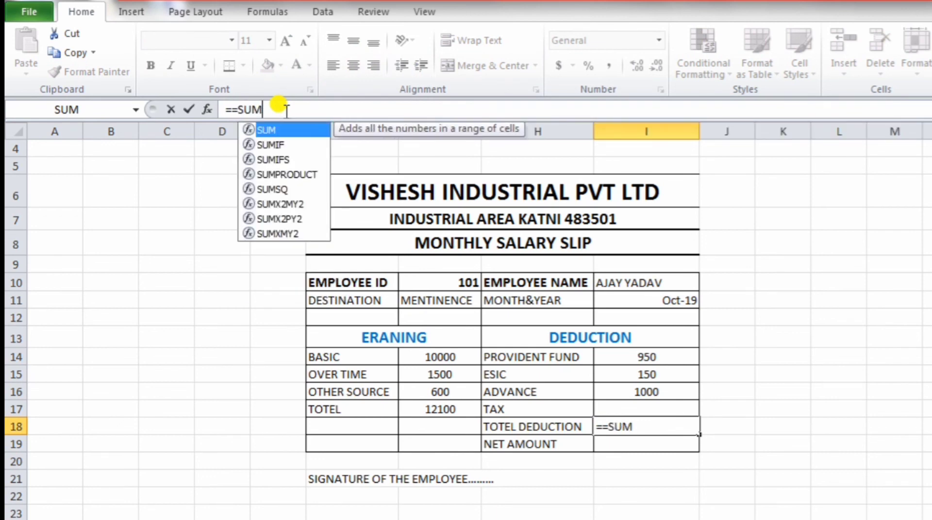
pyautogui.write('(')
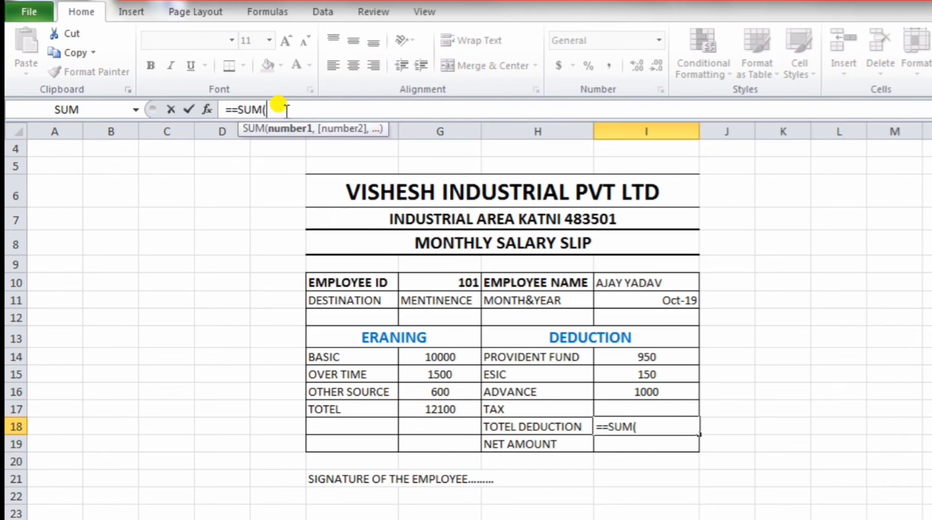
pyautogui.moveTo(639, 357); pyautogui.dragTo(648, 402)
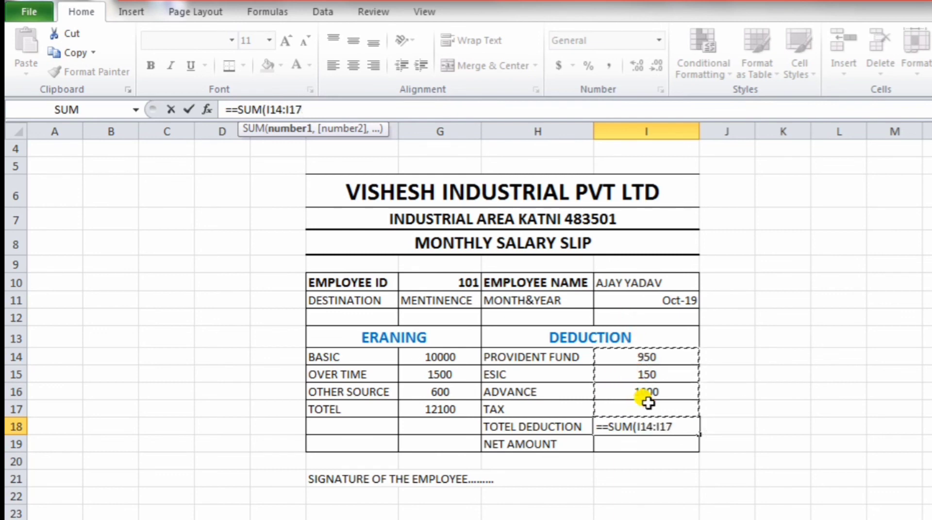
pyautogui.moveTo(642, 358); pyautogui.dragTo(641, 392)
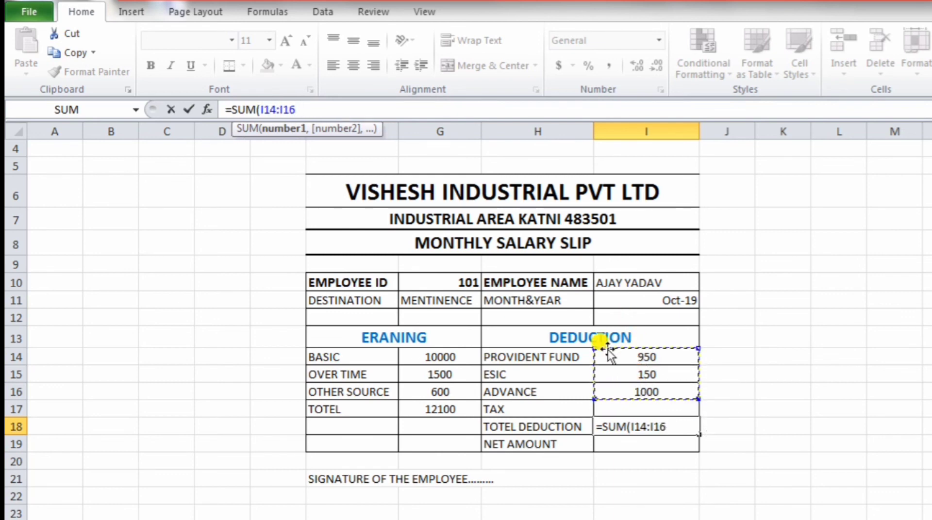
pyautogui.write(')')
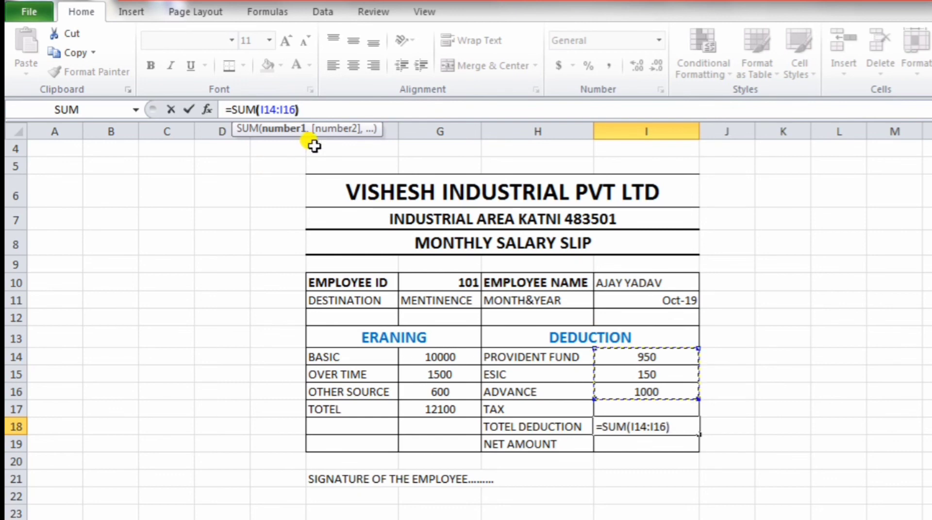
pyautogui.press('Return')
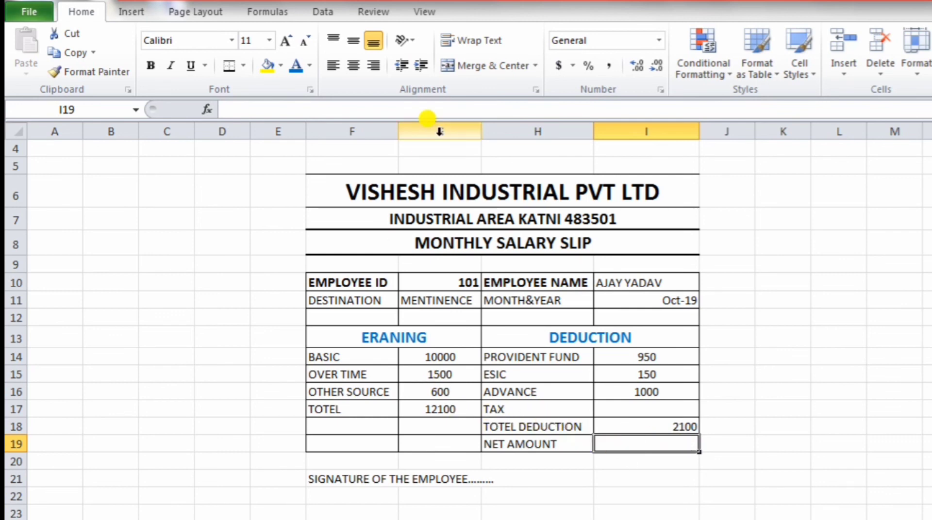
# Step: Set NET AMOUNT in I19 to =SUM(G17-I18), giving 10000
pyautogui.click(334, 110)
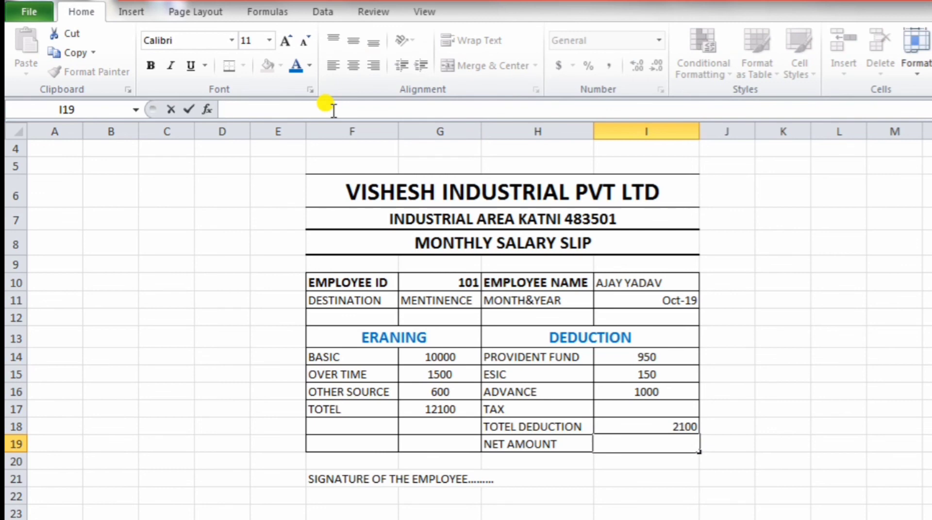
pyautogui.write('=SUM')
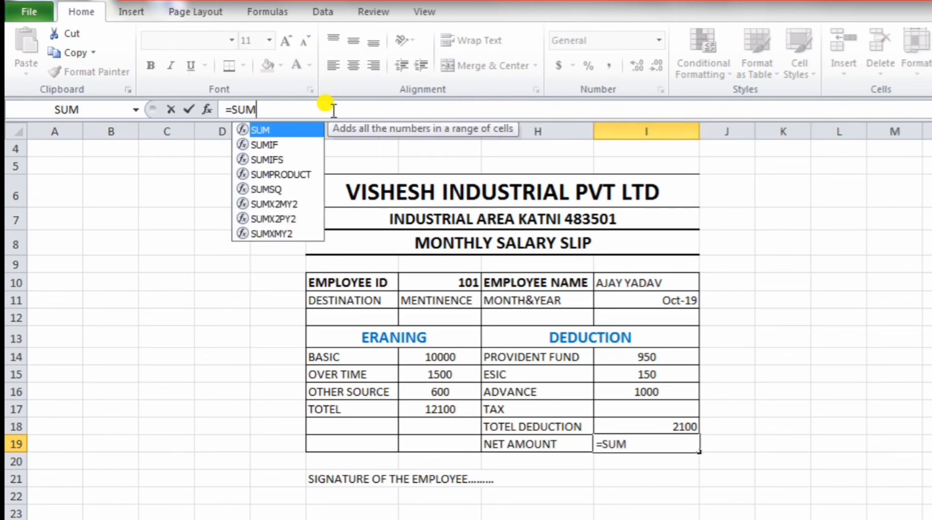
pyautogui.write('(')
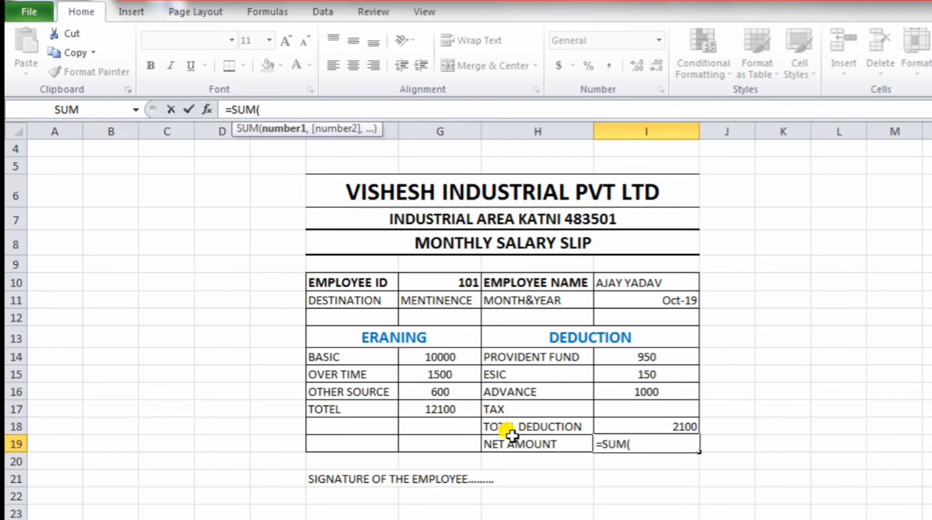
pyautogui.click(443, 411)
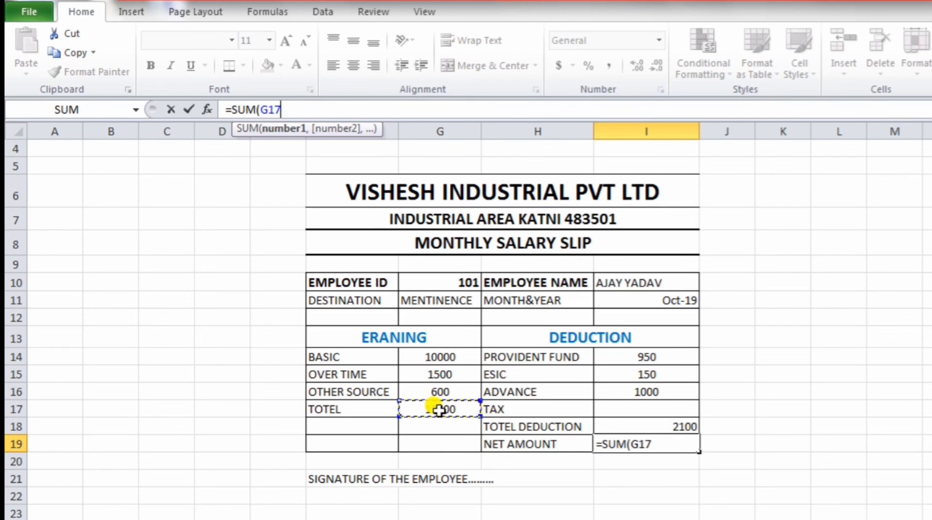
pyautogui.write('-')
pyautogui.click(635, 426)
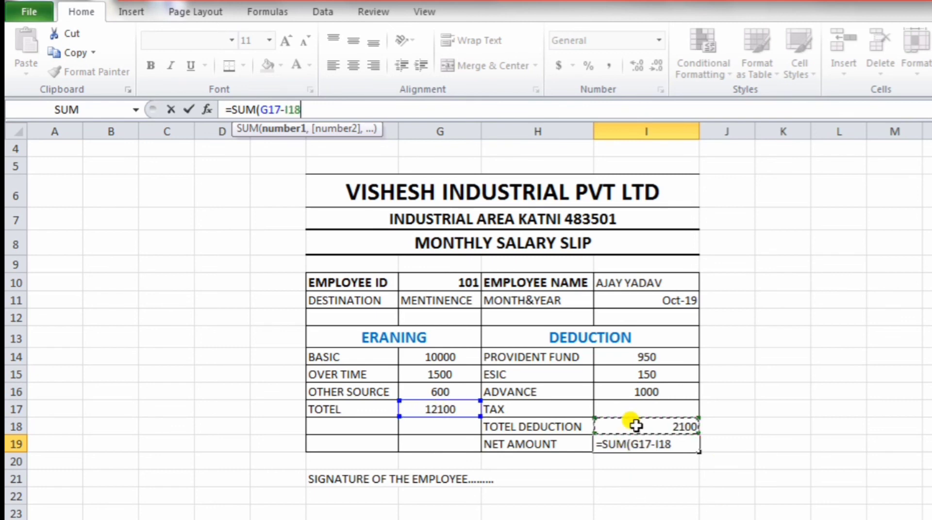
pyautogui.write(')')
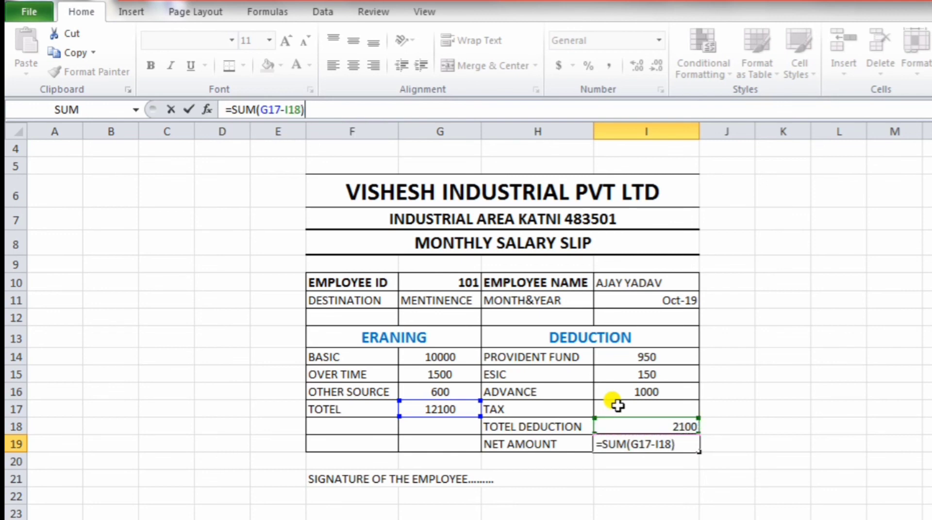
pyautogui.press('Return')
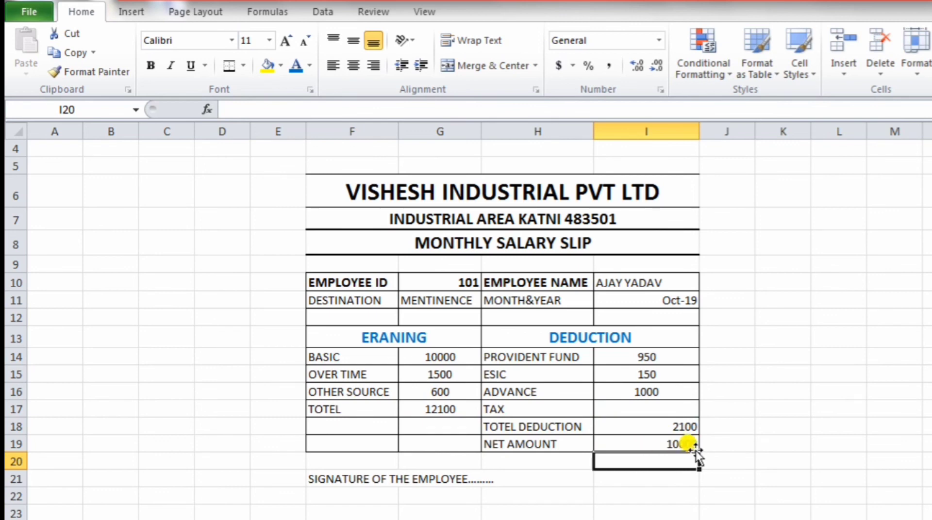
pyautogui.click(766, 140)
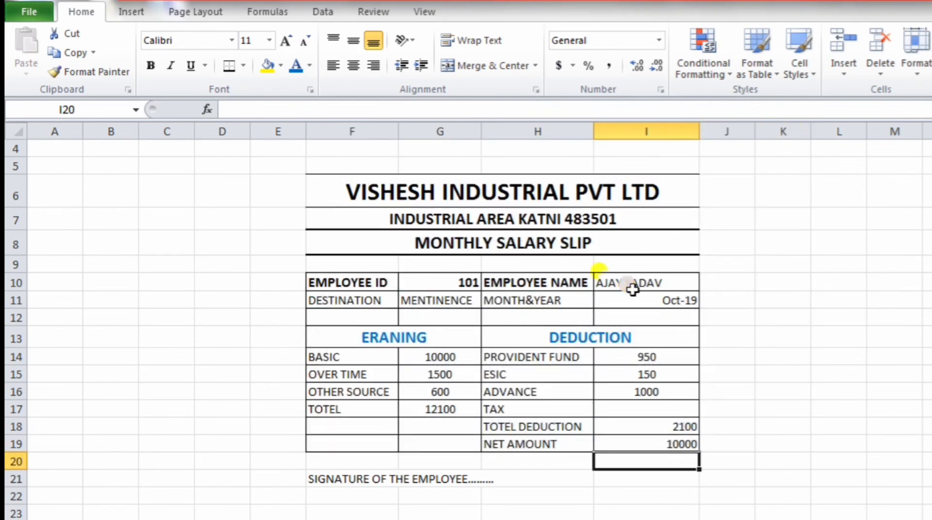
# Step: Set the font colour of F6 to red and F7 to a light blue theme colour
pyautogui.click(362, 192)
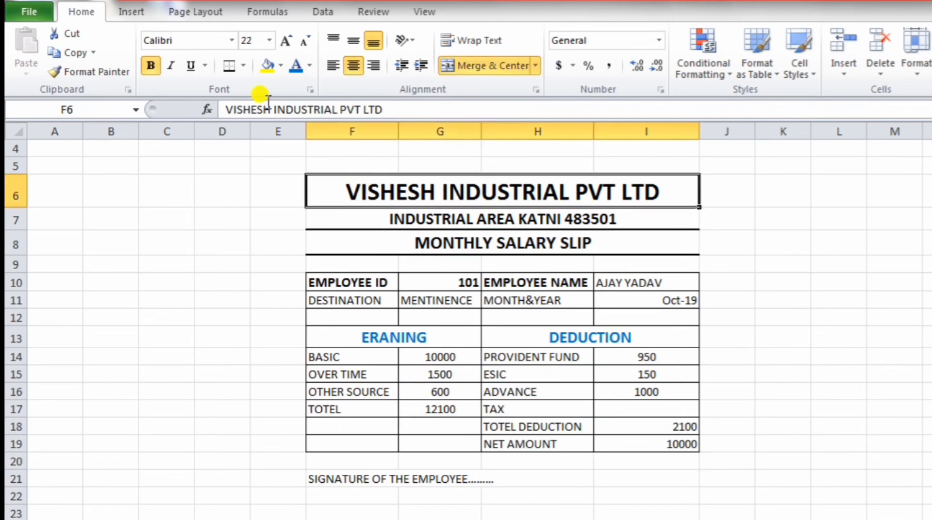
pyautogui.click(307, 67)
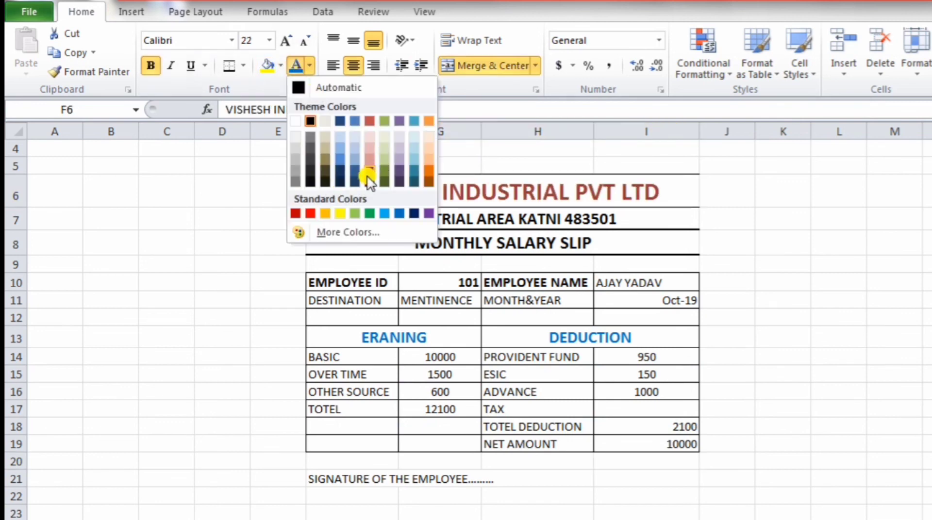
pyautogui.click(310, 214)
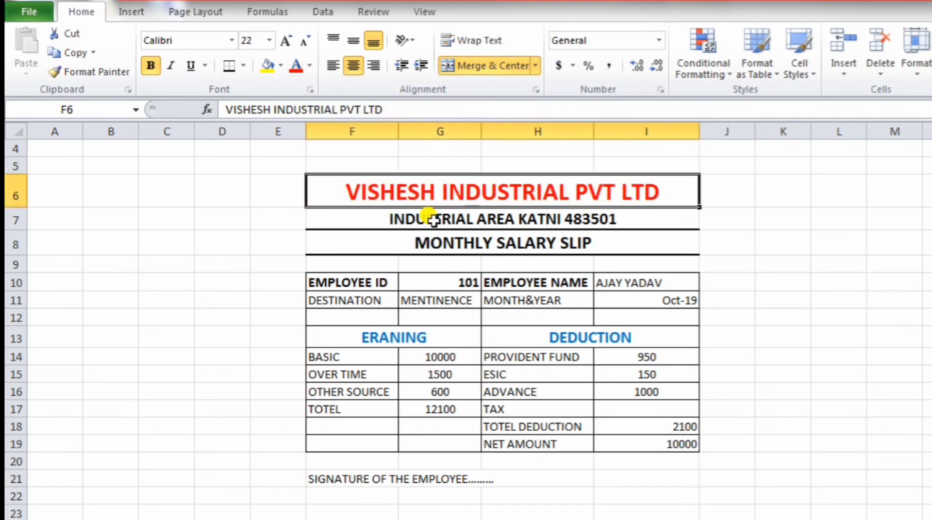
pyautogui.click(524, 218)
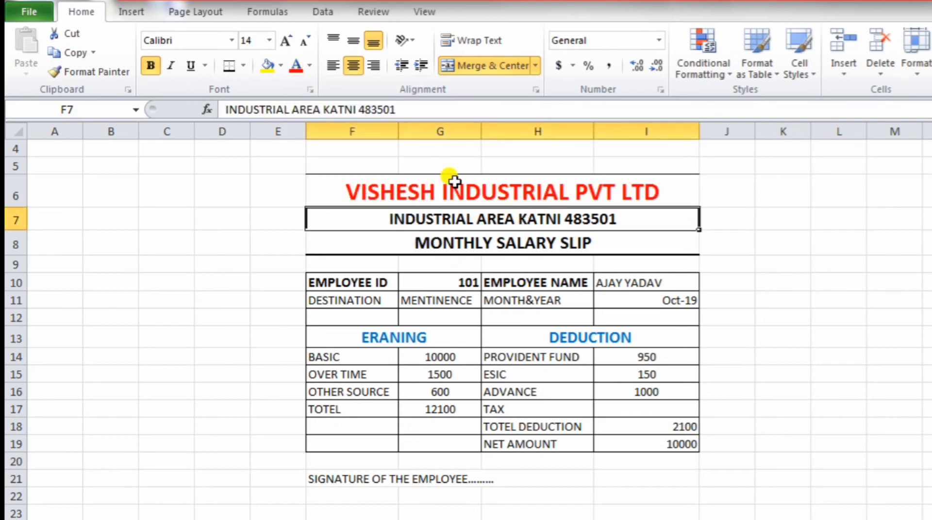
pyautogui.click(308, 67)
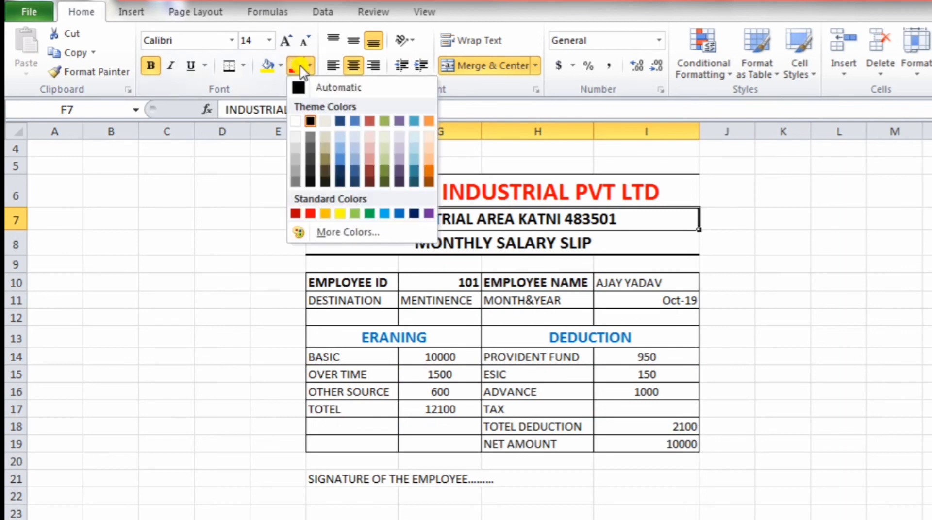
pyautogui.click(354, 162)
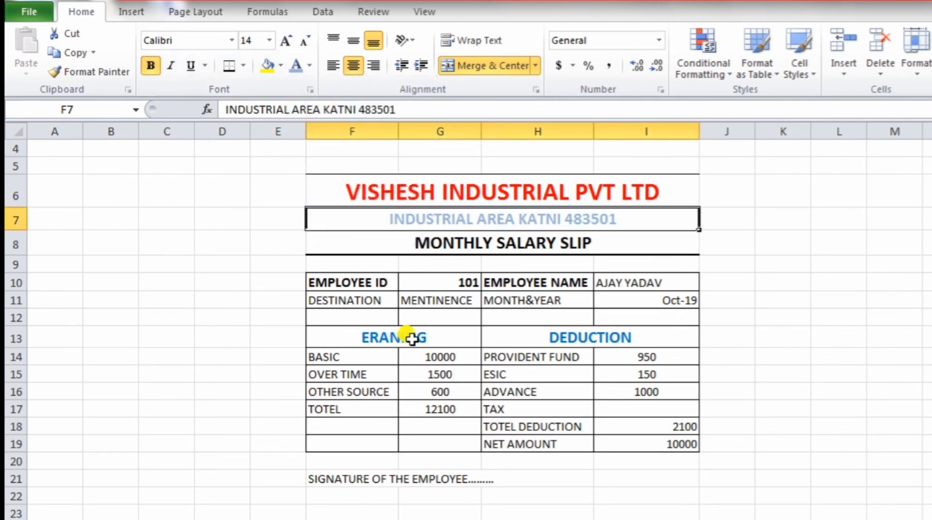
pyautogui.click(831, 299)
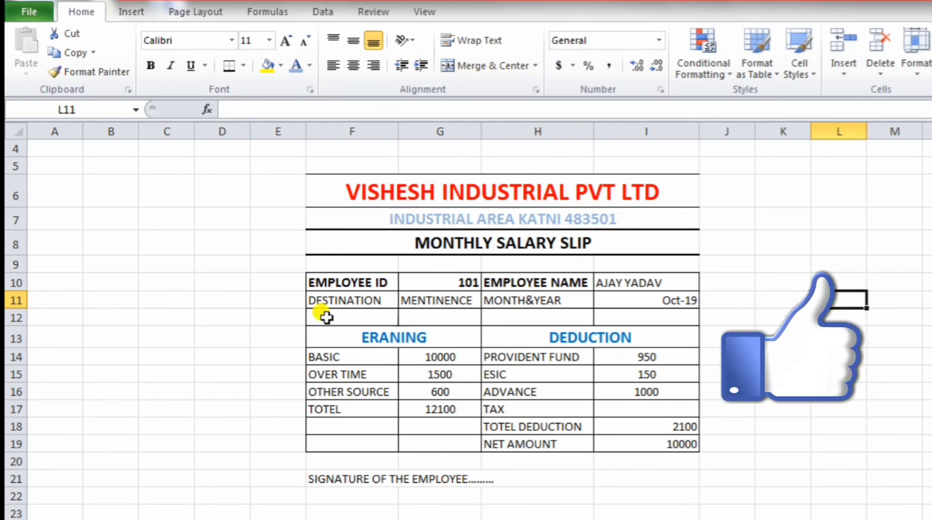